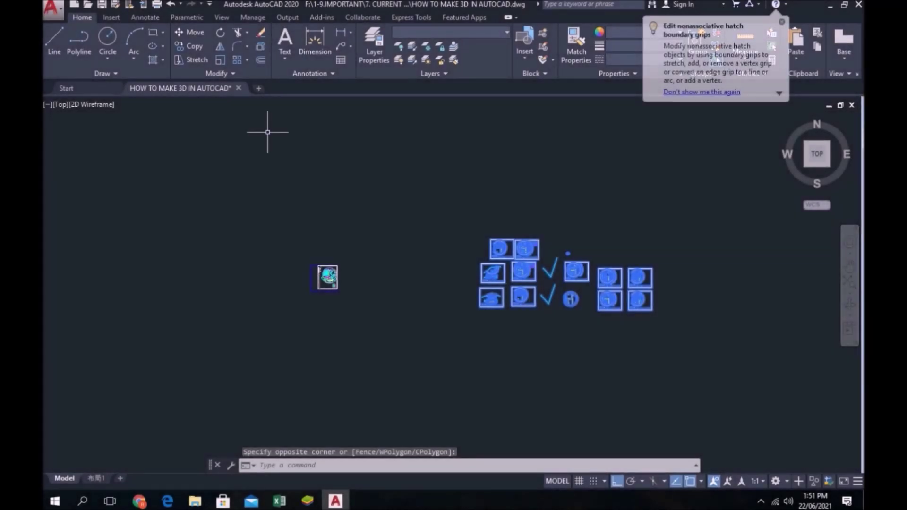
- Erase the stray icons and explode the drawing block into separate objects with X
{"action": "left_click", "coordinate": [261, 32]}
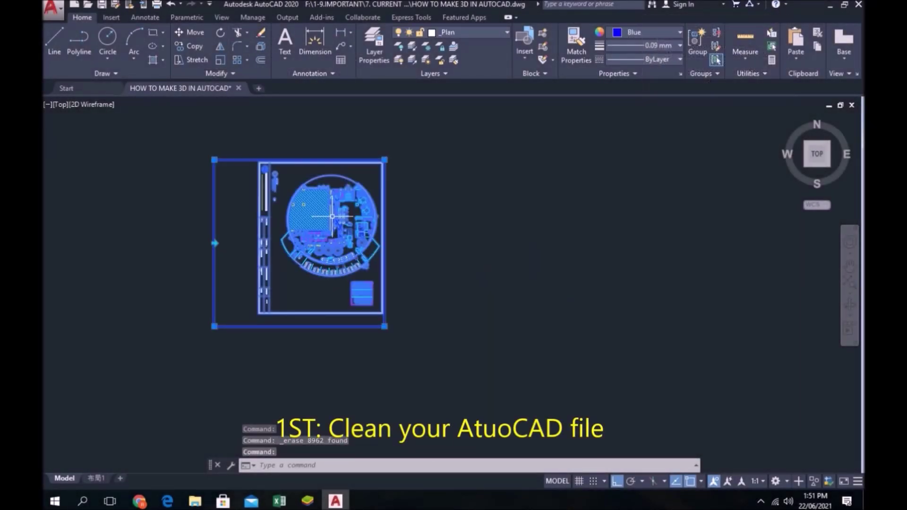
{"action": "type", "text": "x"}
{"action": "key", "text": "Return"}
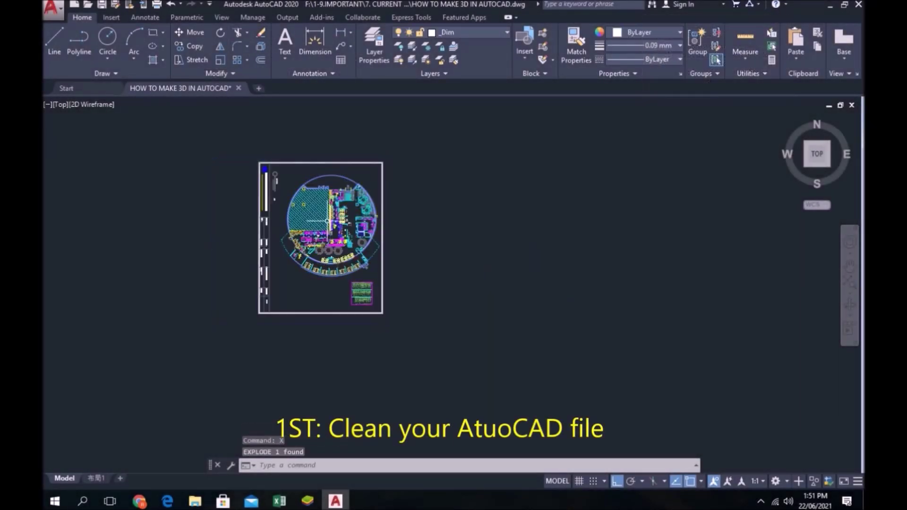
{"action": "scroll", "coordinate": [281, 225], "scroll_direction": "up", "scroll_amount": 2}
- Erase the title frame and the block below the circular plan
{"action": "left_click", "coordinate": [296, 408]}
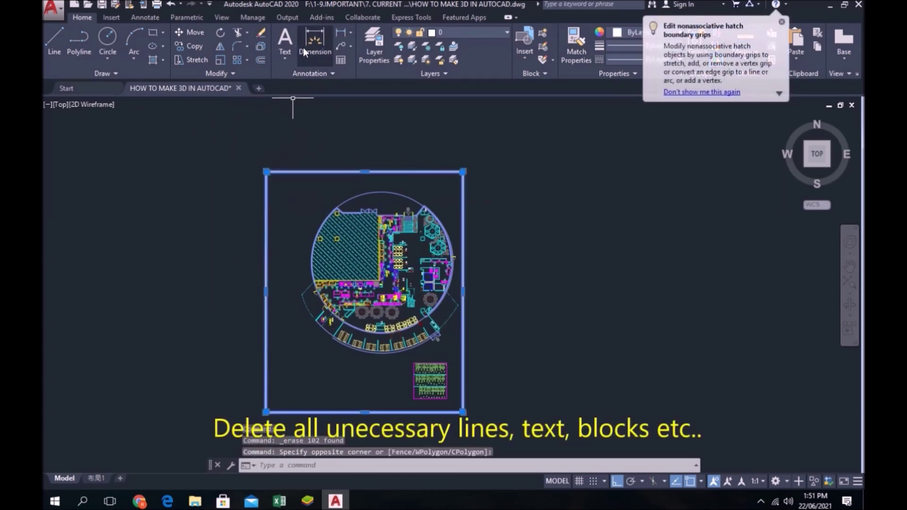
{"action": "key", "text": "Delete"}
{"action": "scroll", "coordinate": [425, 373], "scroll_direction": "up", "scroll_amount": 3}
{"action": "left_click", "coordinate": [359, 328]}
{"action": "left_click", "coordinate": [533, 406]}
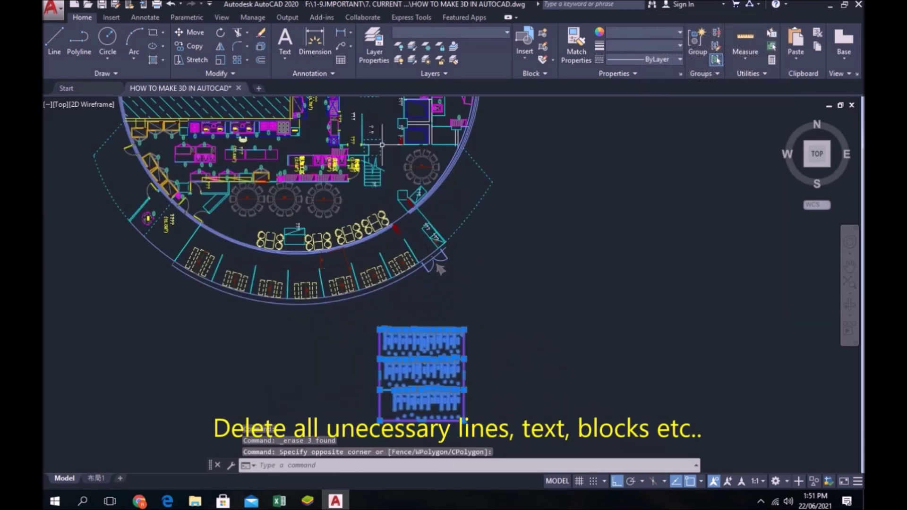
{"action": "key", "text": "Delete"}
{"action": "scroll", "coordinate": [401, 308], "scroll_direction": "down", "scroll_amount": 3}
{"action": "scroll", "coordinate": [302, 203], "scroll_direction": "up", "scroll_amount": 3}
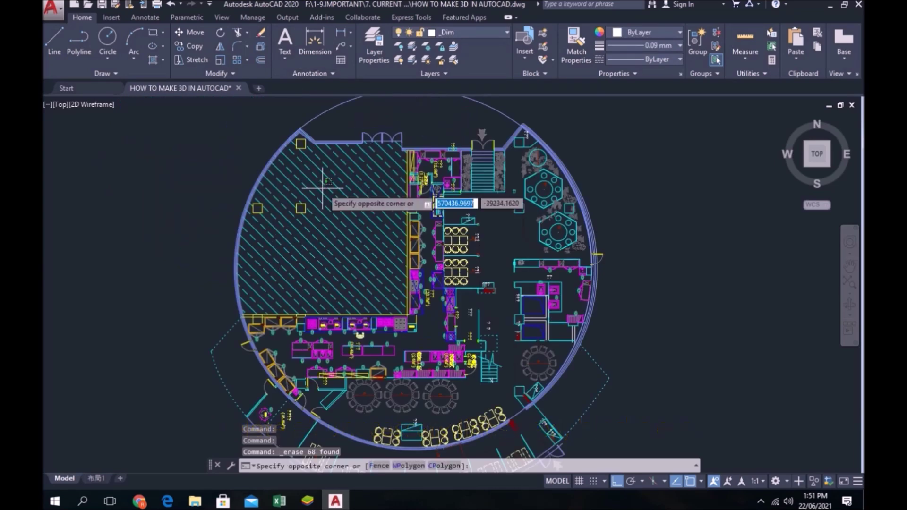
- Select the plan's hatch and isolate the _Dim layer with LAYISO
{"action": "left_click", "coordinate": [302, 140]}
{"action": "type", "text": "layiso"}
{"action": "key", "text": "Return"}
{"action": "scroll", "coordinate": [469, 295], "scroll_direction": "up", "scroll_amount": 4}
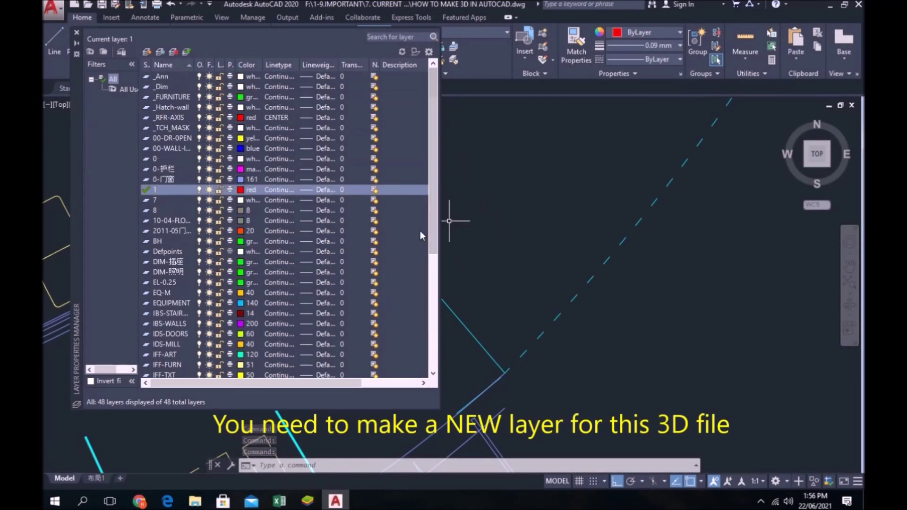
- Add a new layer named 003D and pick red as its colour
{"action": "left_click", "coordinate": [146, 52]}
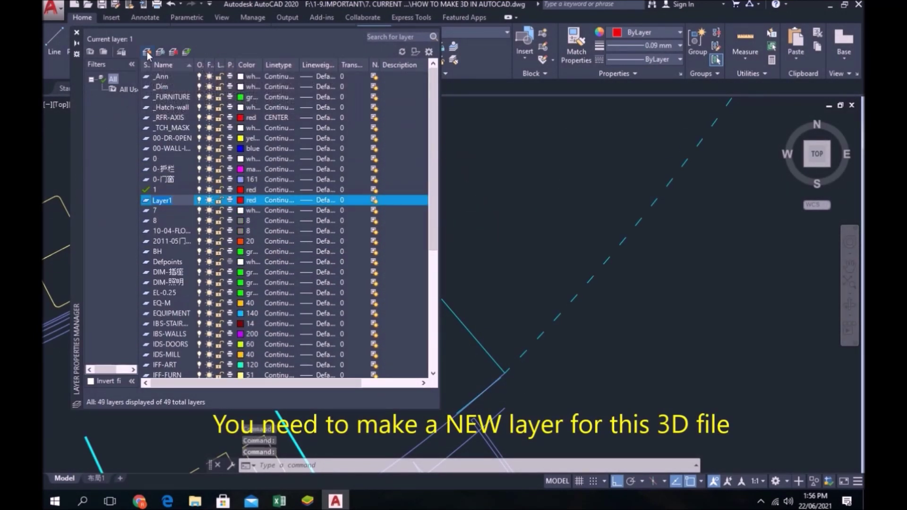
{"action": "type", "text": "003D"}
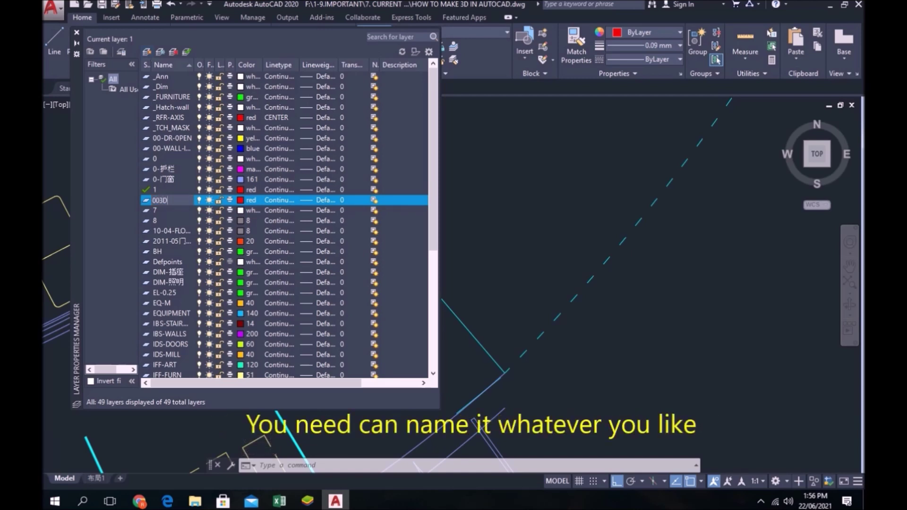
{"action": "left_click", "coordinate": [243, 199]}
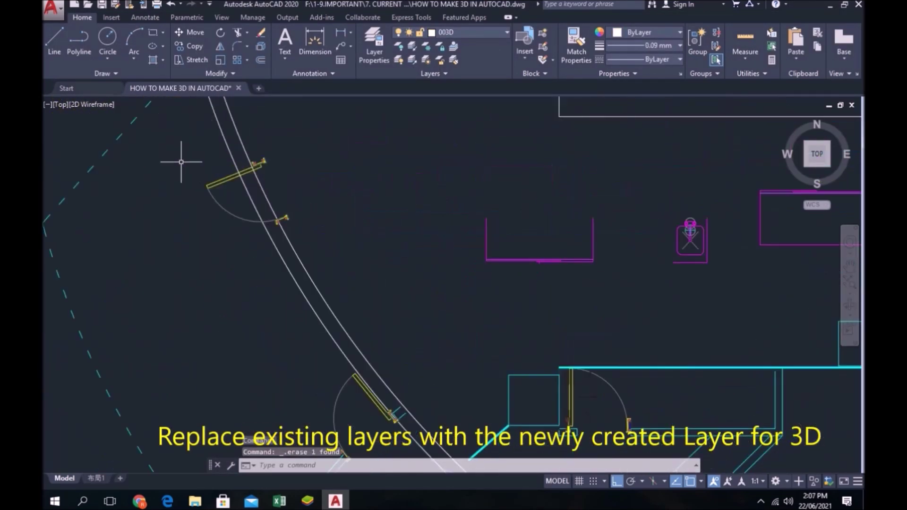
- Place the first point of a new line in the circular plan
{"action": "left_click", "coordinate": [318, 216]}
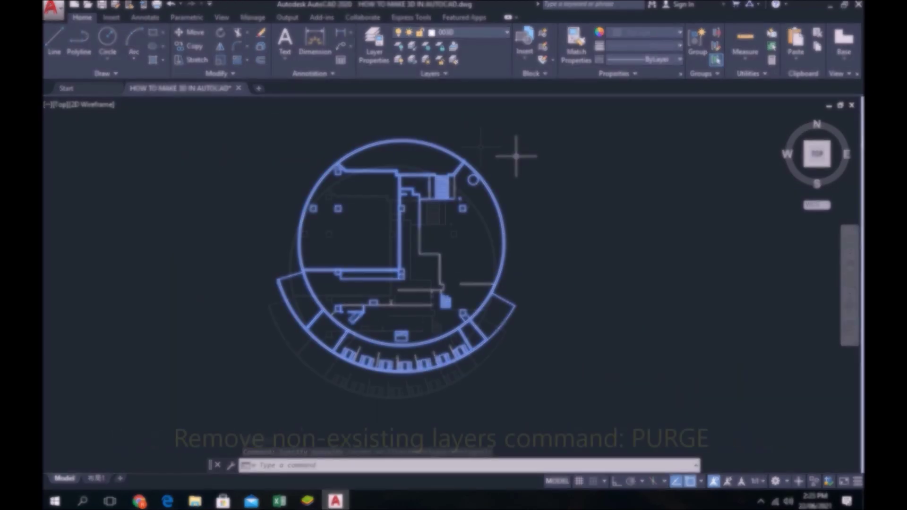
- Purge all unused items with PU so only layers 0 and 003D remain
{"action": "type", "text": "pu"}
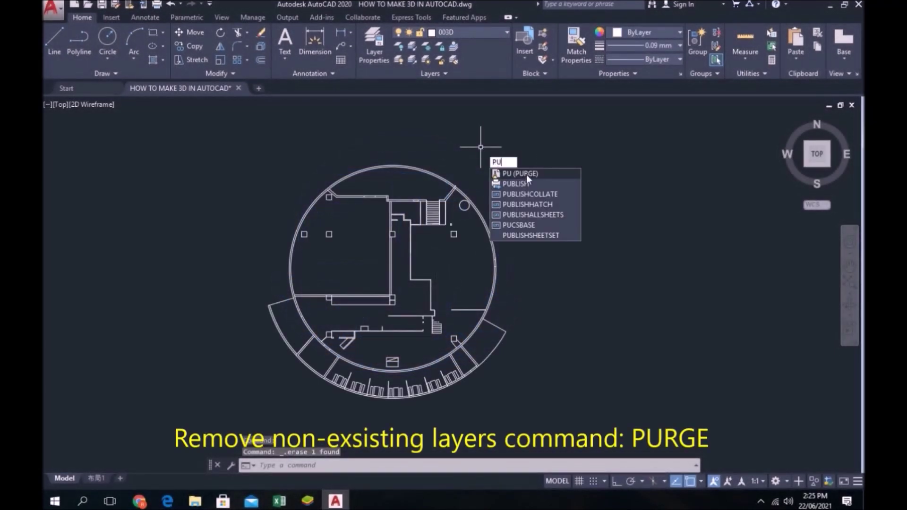
{"action": "key", "text": "Return"}
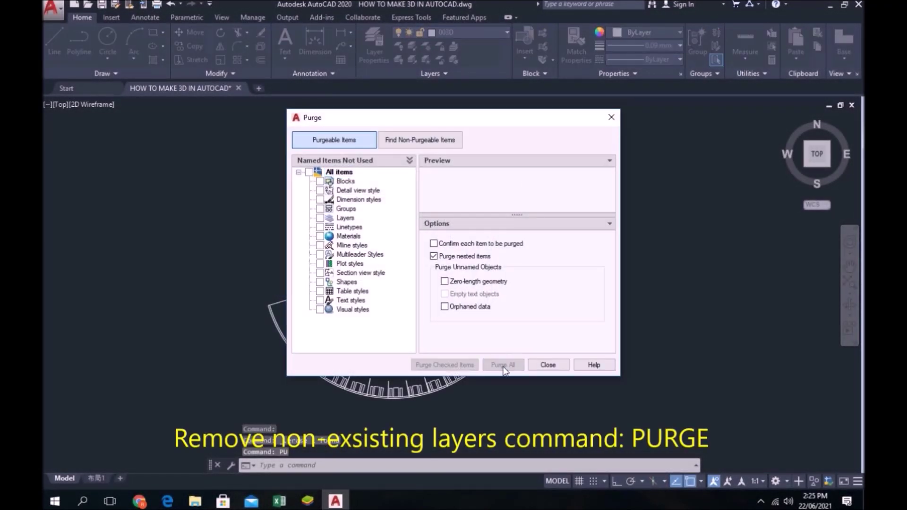
{"action": "left_click", "coordinate": [548, 365]}
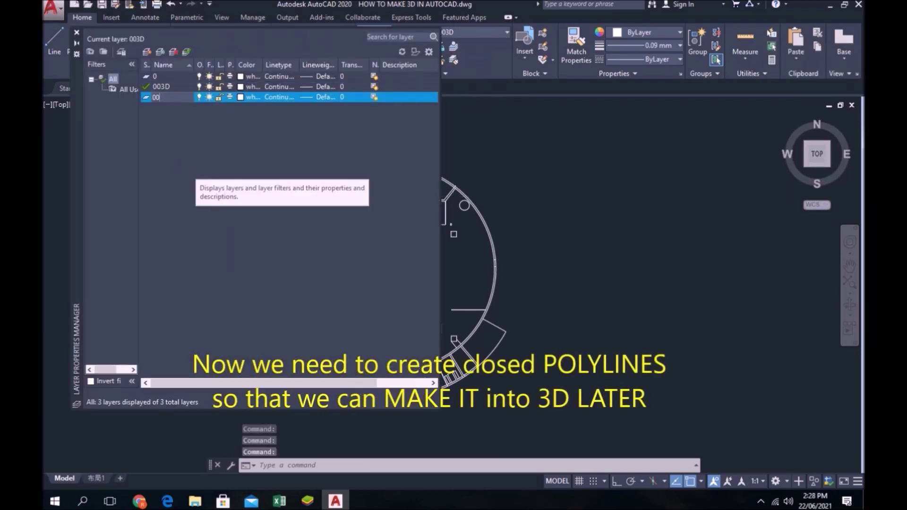
- Create the layer 003D_Polyline and make it current
{"action": "type", "text": "3D Polyline"}
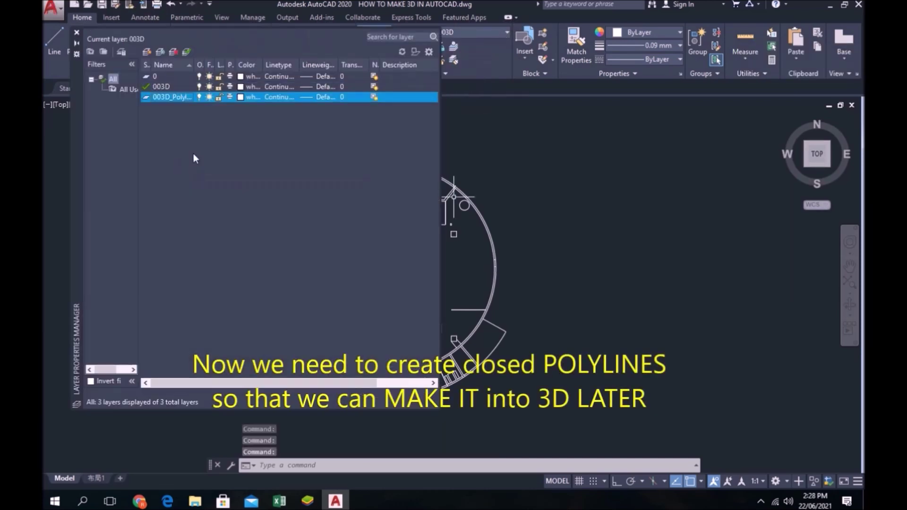
{"action": "left_click", "coordinate": [168, 87]}
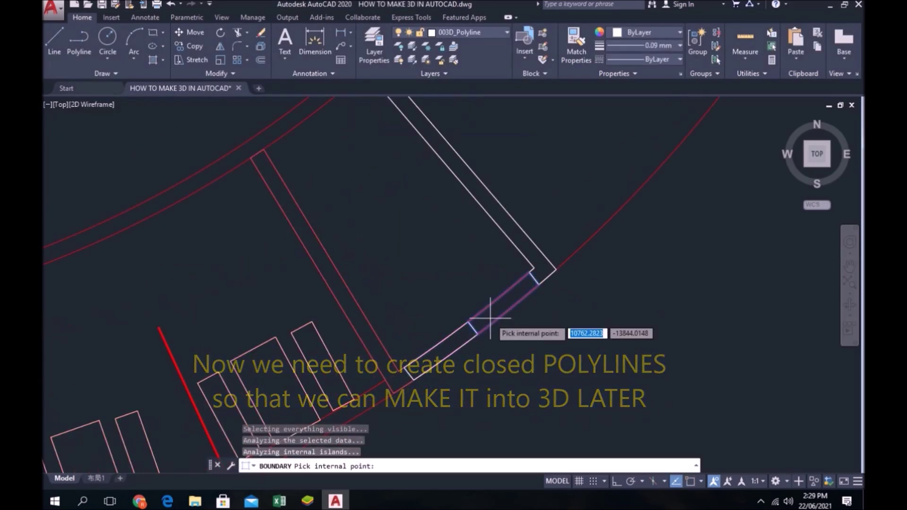
{"action": "scroll", "coordinate": [182, 301], "scroll_direction": "down", "scroll_amount": 5}
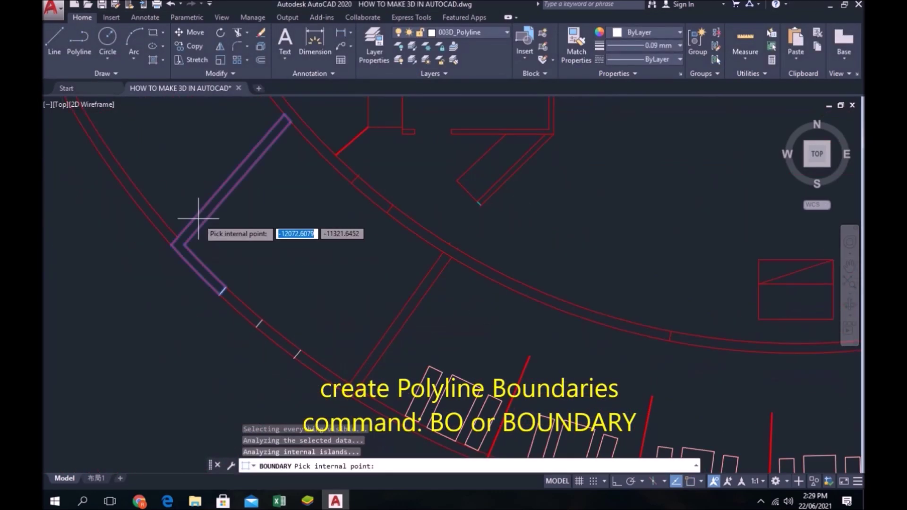
- Finish the first boundary polylines and start BOUNDARY again with BO
{"action": "key", "text": "Return"}
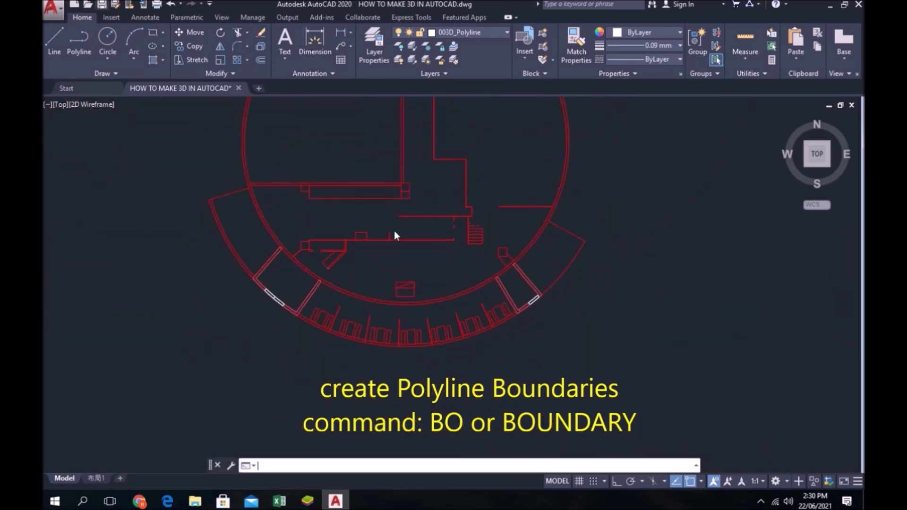
{"action": "scroll", "coordinate": [394, 230], "scroll_direction": "up", "scroll_amount": 2}
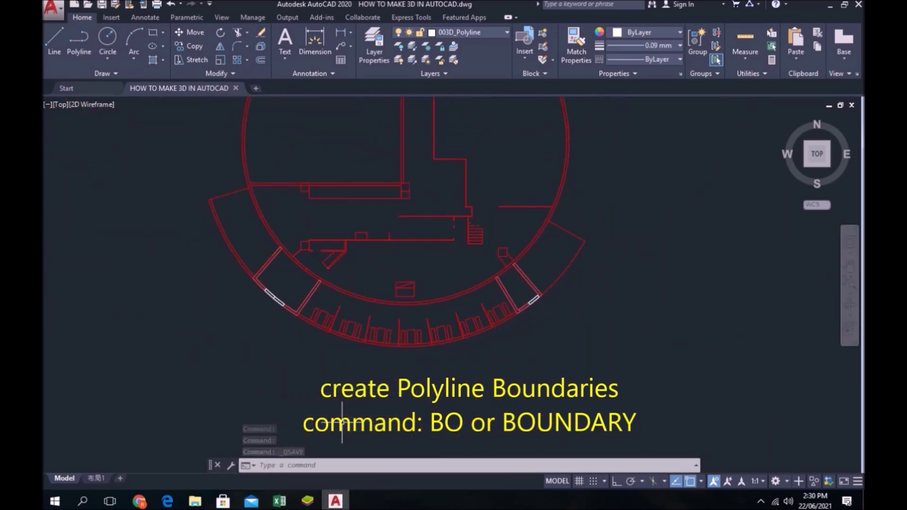
{"action": "type", "text": "b"}
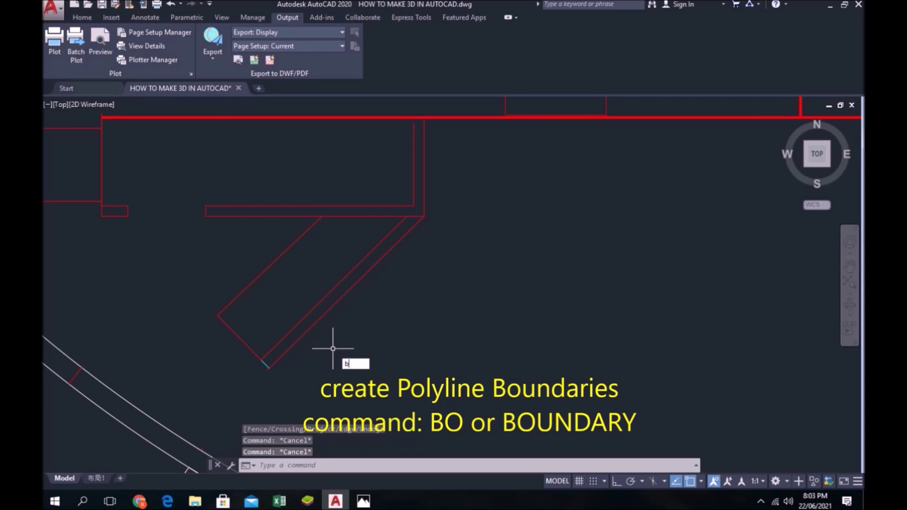
{"action": "type", "text": "o"}
{"action": "key", "text": "Return"}
- Trace a closed boundary polyline around the diagonal wall strip
{"action": "left_click", "coordinate": [387, 151]}
{"action": "left_click", "coordinate": [326, 301]}
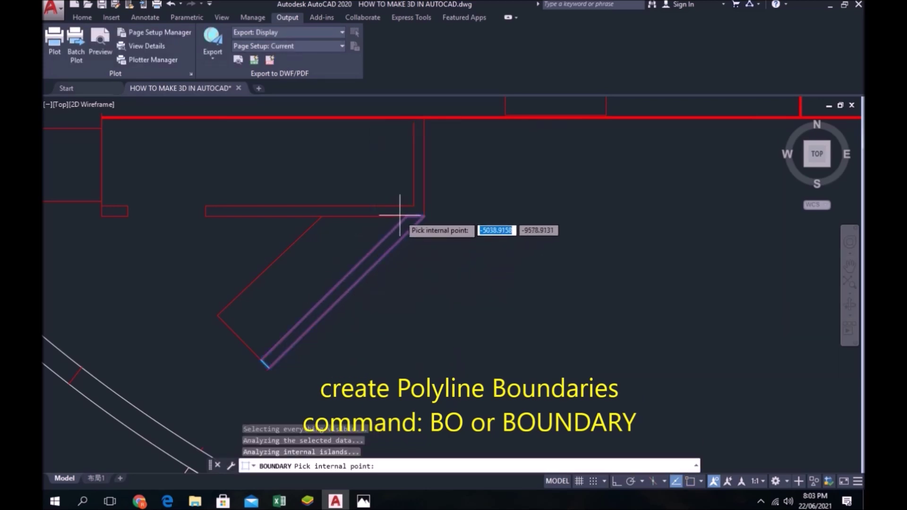
{"action": "key", "text": "Return"}
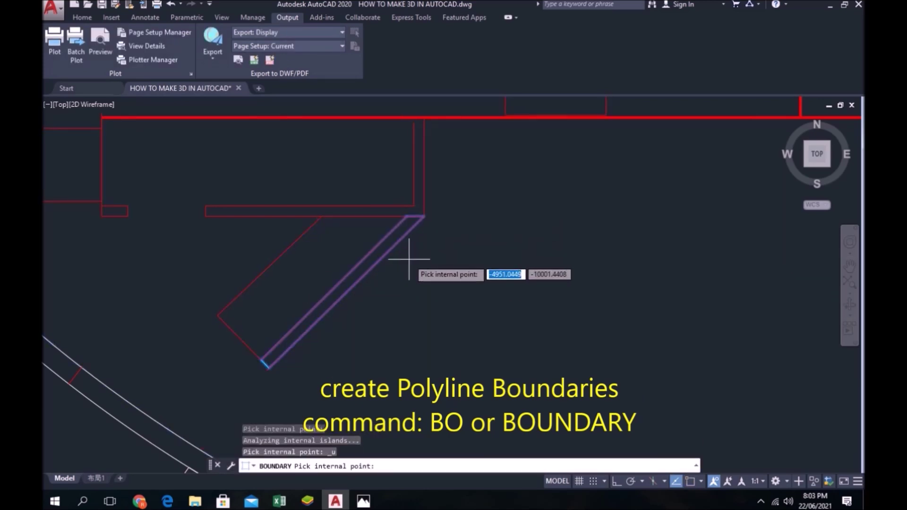
{"action": "key", "text": "Return"}
- Extend the vertical wall line with EX to close the wall outline
{"action": "left_click", "coordinate": [386, 151]}
{"action": "key", "text": "Escape"}
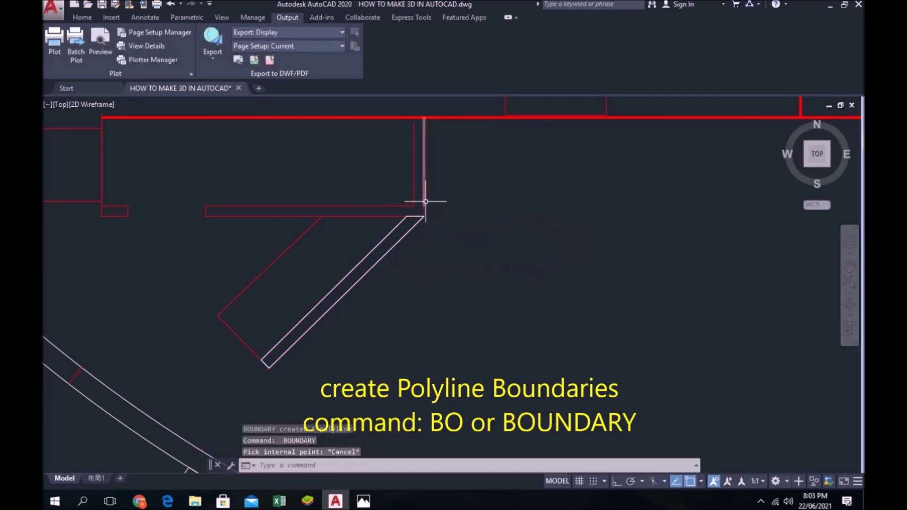
{"action": "type", "text": "ex"}
{"action": "key", "text": "Return"}
{"action": "left_click", "coordinate": [414, 189]}
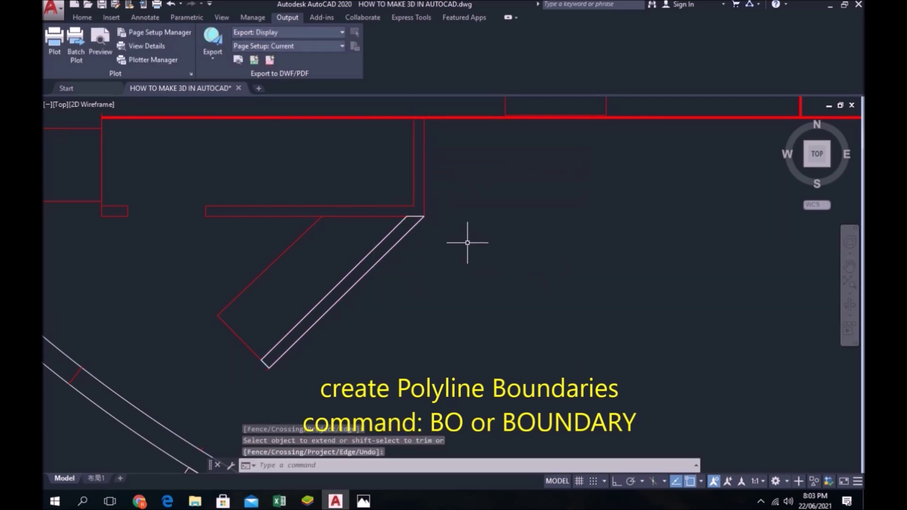
- Trace a closed boundary polyline around the L-shaped wall
{"action": "type", "text": "bo"}
{"action": "key", "text": "Return"}
{"action": "left_click", "coordinate": [387, 151]}
{"action": "left_click", "coordinate": [416, 214]}
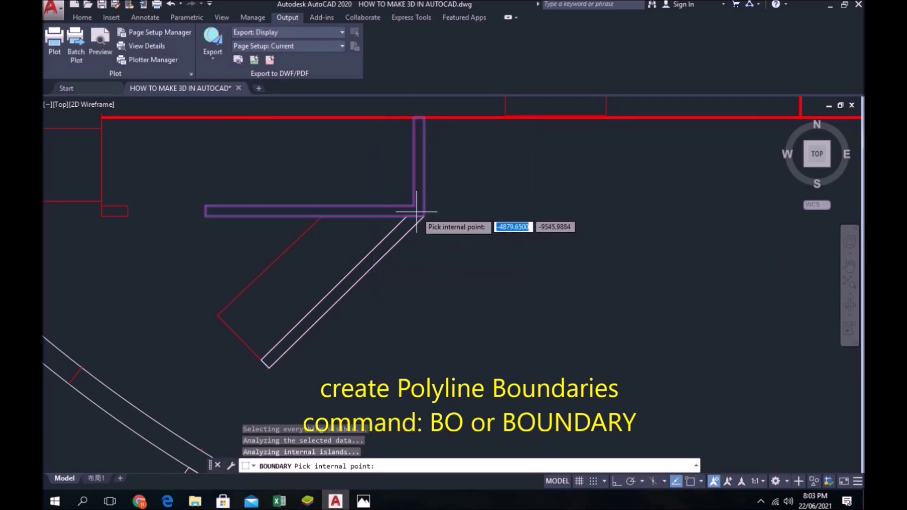
{"action": "key", "text": "Return"}
- Trace boundary polylines around an enclosed wall area and a small rectangle
{"action": "key", "text": "Return"}
{"action": "left_click", "coordinate": [385, 157]}
{"action": "left_click", "coordinate": [298, 284]}
{"action": "key", "text": "Return"}
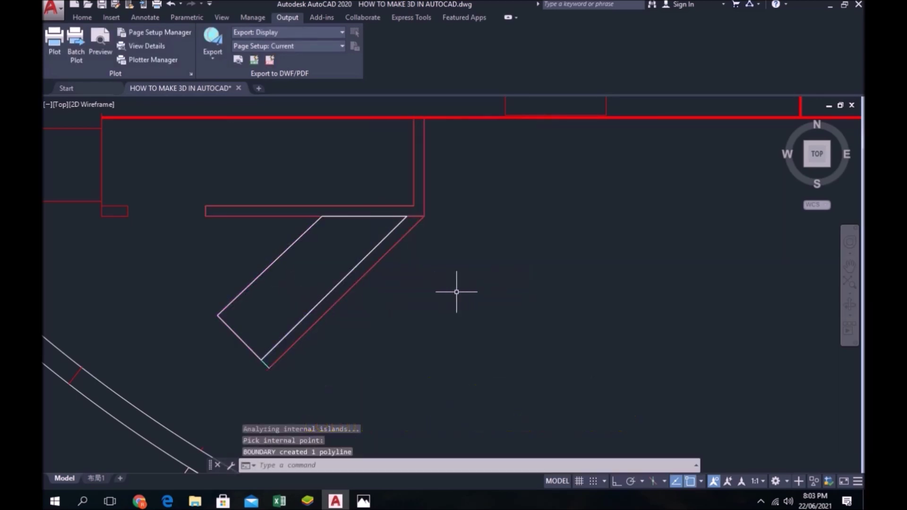
{"action": "scroll", "coordinate": [467, 299], "scroll_direction": "down", "scroll_amount": 2}
{"action": "scroll", "coordinate": [229, 247], "scroll_direction": "up", "scroll_amount": 3}
{"action": "key", "text": "Return"}
{"action": "left_click", "coordinate": [384, 156]}
{"action": "left_click", "coordinate": [265, 234]}
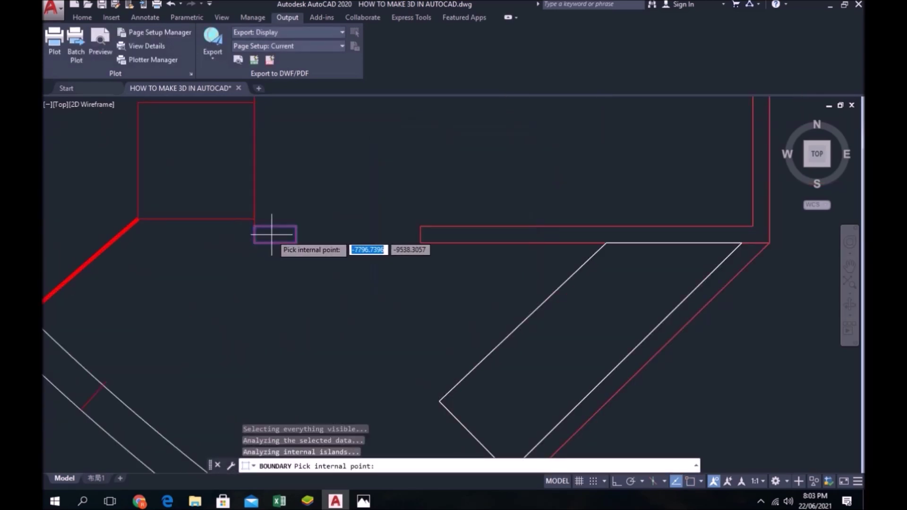
{"action": "key", "text": "Return"}
{"action": "scroll", "coordinate": [255, 258], "scroll_direction": "down", "scroll_amount": 2}
- Trace boundary polylines around the small square and another small rectangle
{"action": "key", "text": "Return"}
{"action": "left_click", "coordinate": [384, 156]}
{"action": "left_click", "coordinate": [222, 218]}
{"action": "key", "text": "Return"}
{"action": "scroll", "coordinate": [260, 291], "scroll_direction": "down", "scroll_amount": 5}
{"action": "scroll", "coordinate": [372, 267], "scroll_direction": "up", "scroll_amount": 3}
{"action": "key", "text": "Return"}
{"action": "left_click", "coordinate": [384, 156]}
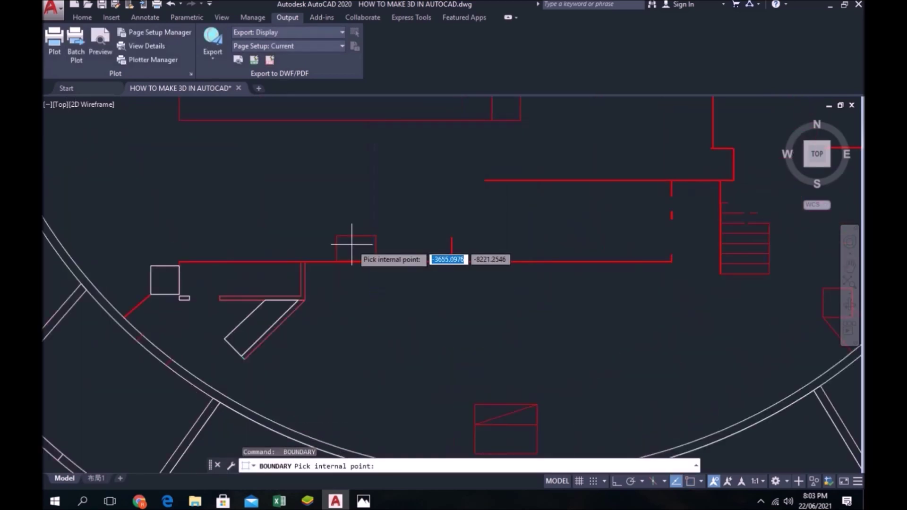
{"action": "left_click", "coordinate": [350, 243]}
{"action": "key", "text": "Return"}
{"action": "scroll", "coordinate": [375, 308], "scroll_direction": "down", "scroll_amount": 2}
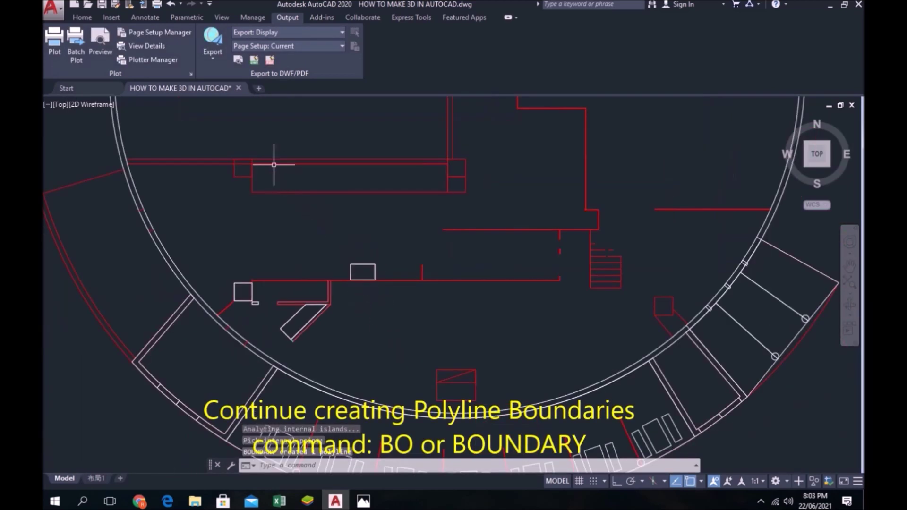
{"action": "scroll", "coordinate": [240, 161], "scroll_direction": "up", "scroll_amount": 2}
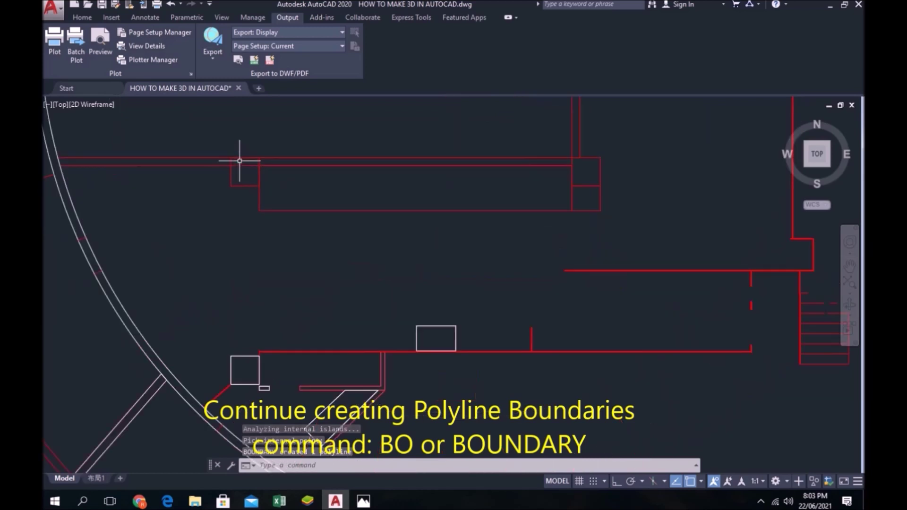
{"action": "key", "text": "Return"}
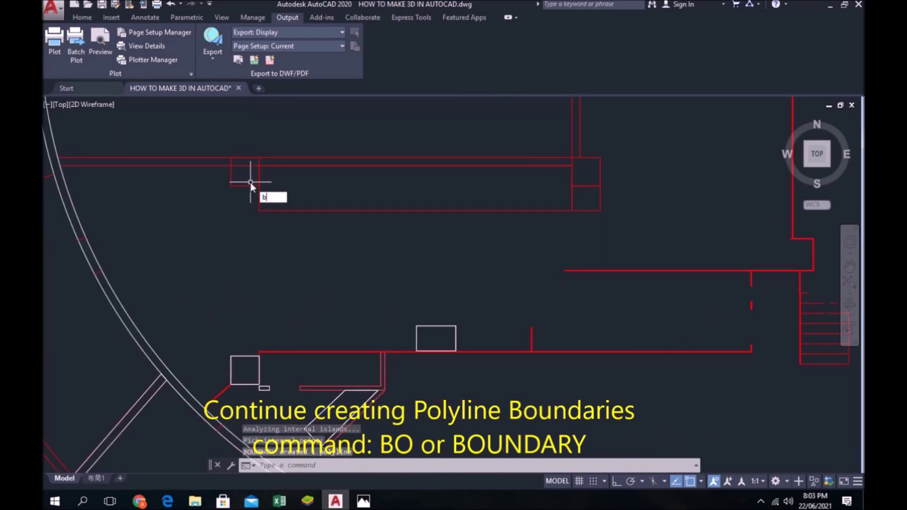
- Trace boundaries around one more small rectangle and the long upper wall piece
{"action": "left_click", "coordinate": [398, 152]}
{"action": "left_click", "coordinate": [251, 182]}
{"action": "key", "text": "Return"}
{"action": "key", "text": "Return"}
{"action": "left_click", "coordinate": [398, 152]}
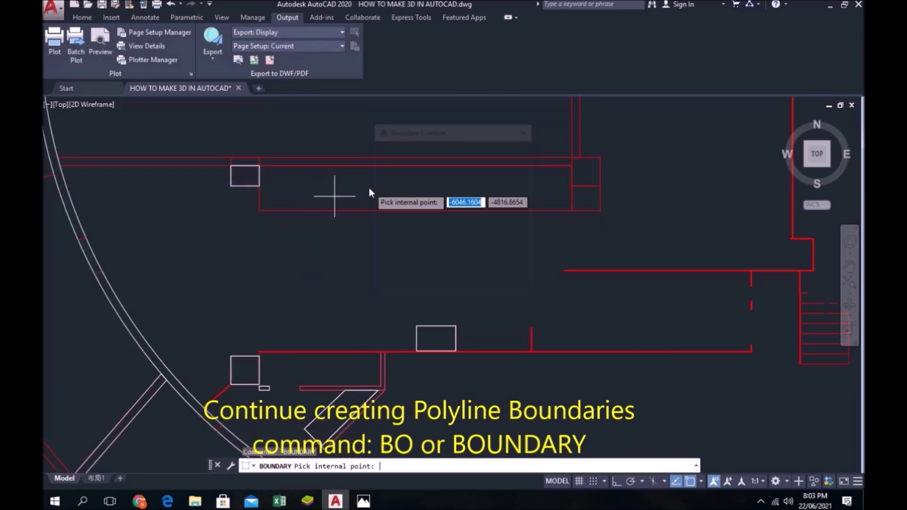
{"action": "key", "text": "Return"}
{"action": "key", "text": "Return"}
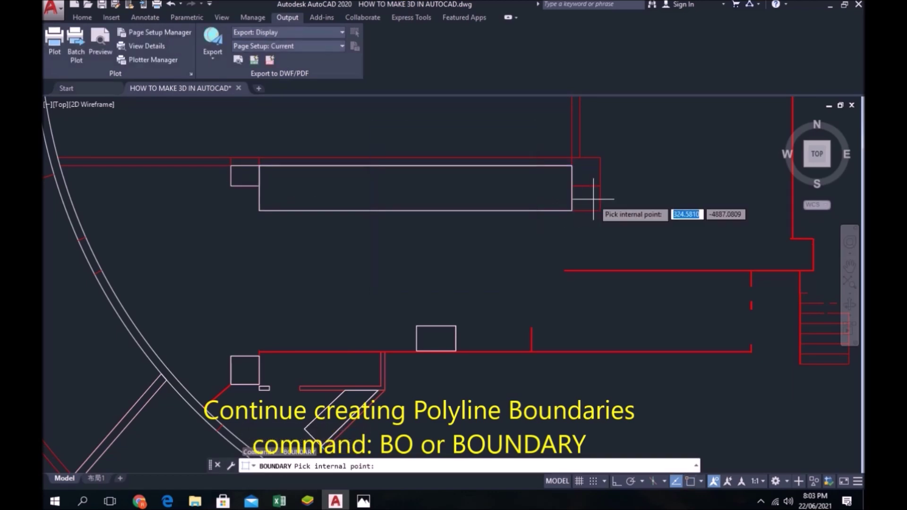
{"action": "left_click", "coordinate": [593, 200]}
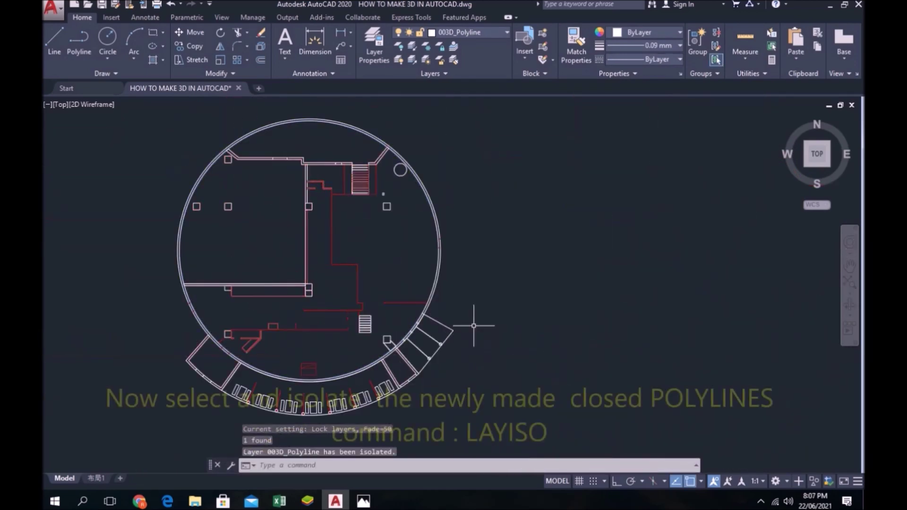
- Move all the closed polylines 50000 units to the right with Ortho on
{"action": "left_click", "coordinate": [196, 146]}
{"action": "left_click", "coordinate": [440, 395]}
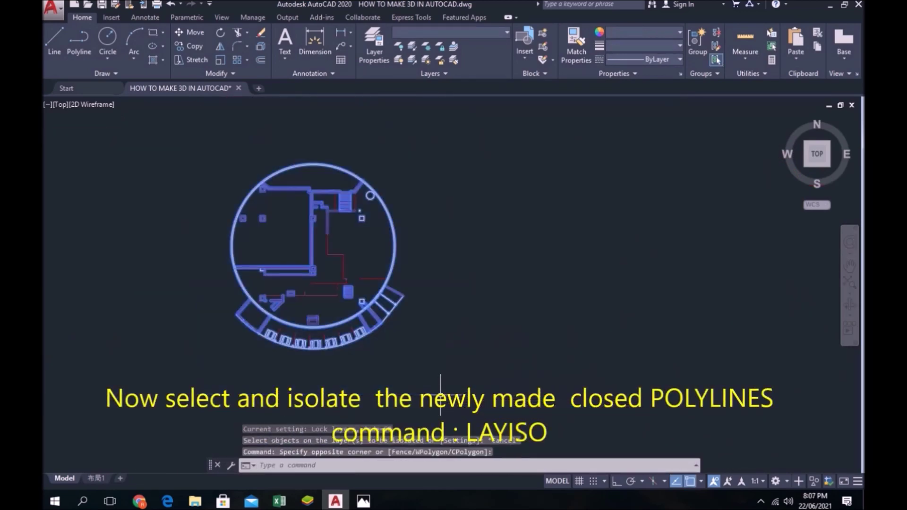
{"action": "type", "text": "m"}
{"action": "key", "text": "Return"}
{"action": "left_click", "coordinate": [298, 409]}
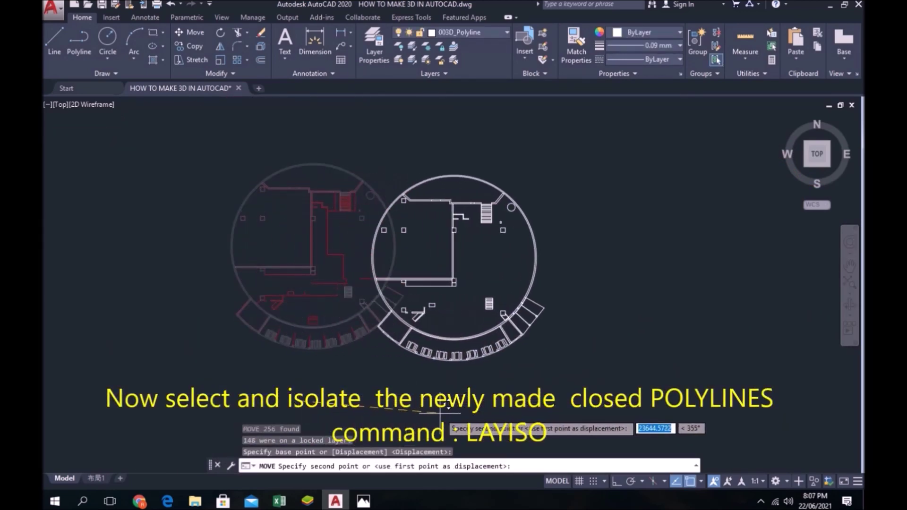
{"action": "key", "text": "F8"}
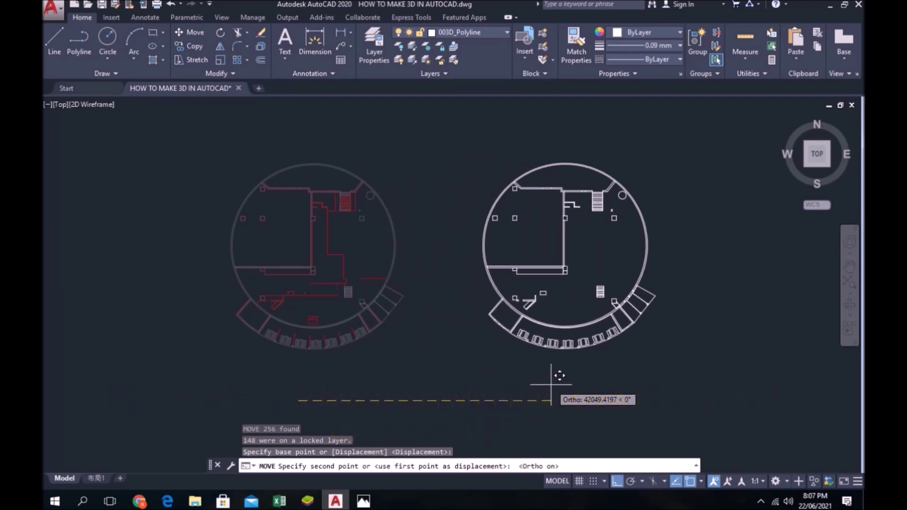
{"action": "key", "text": "Return"}
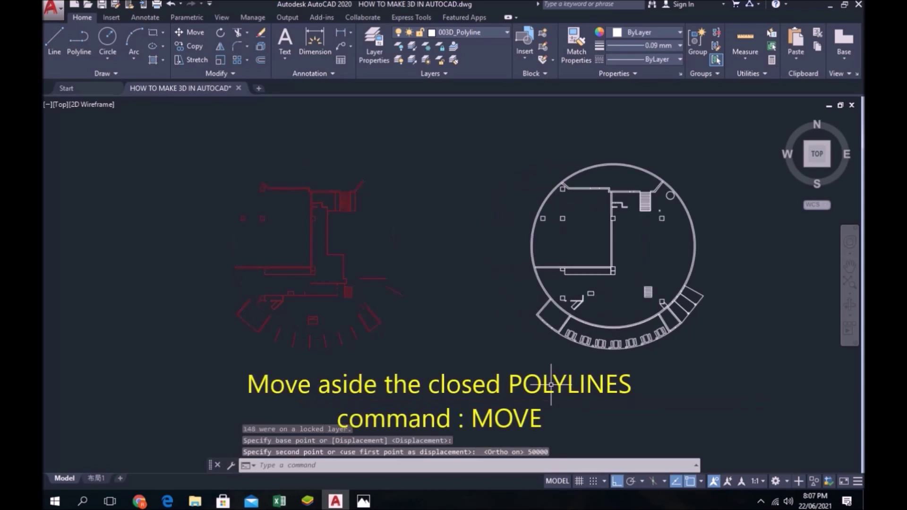
{"action": "key", "text": "Escape"}
- Review the drawing's three layers, then window-select the old red drawing
{"action": "left_click", "coordinate": [376, 58]}
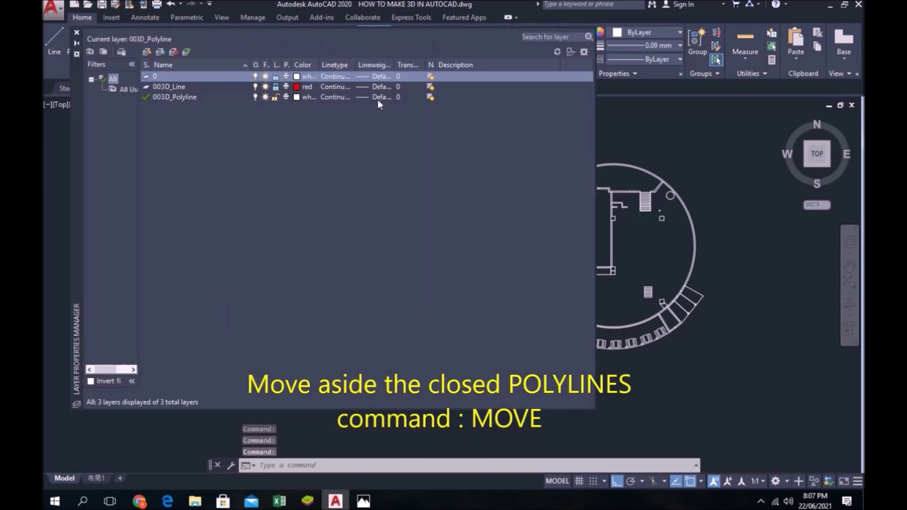
{"action": "left_click", "coordinate": [276, 89]}
{"action": "key", "text": "ctrl+a"}
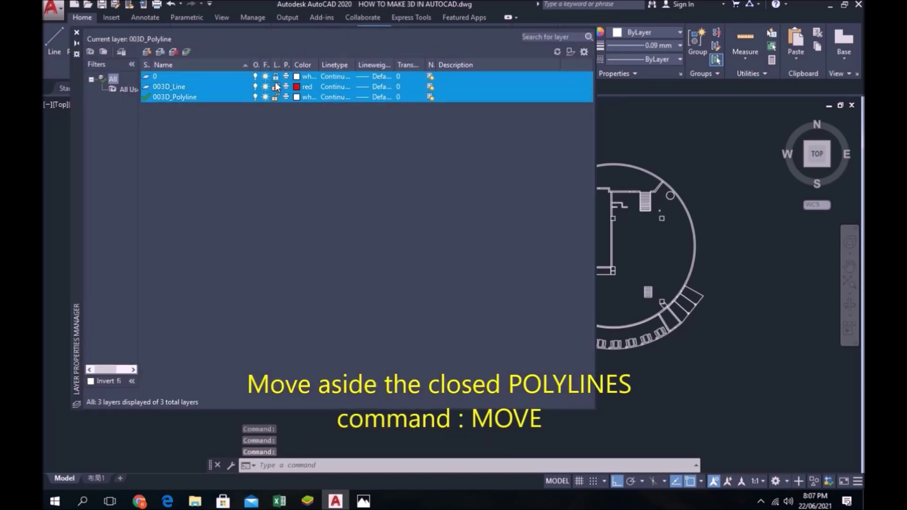
{"action": "left_click", "coordinate": [77, 32]}
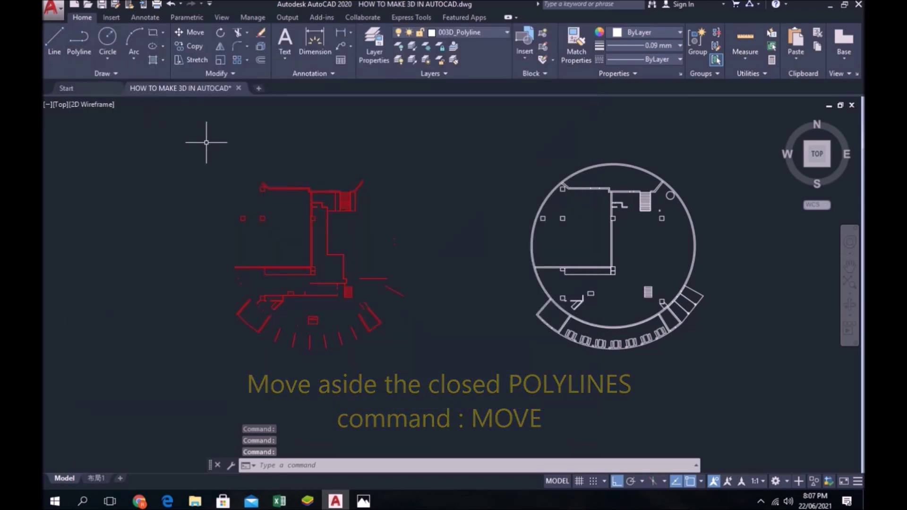
{"action": "key", "text": "Escape"}
{"action": "left_click", "coordinate": [182, 137]}
{"action": "left_click", "coordinate": [488, 388]}
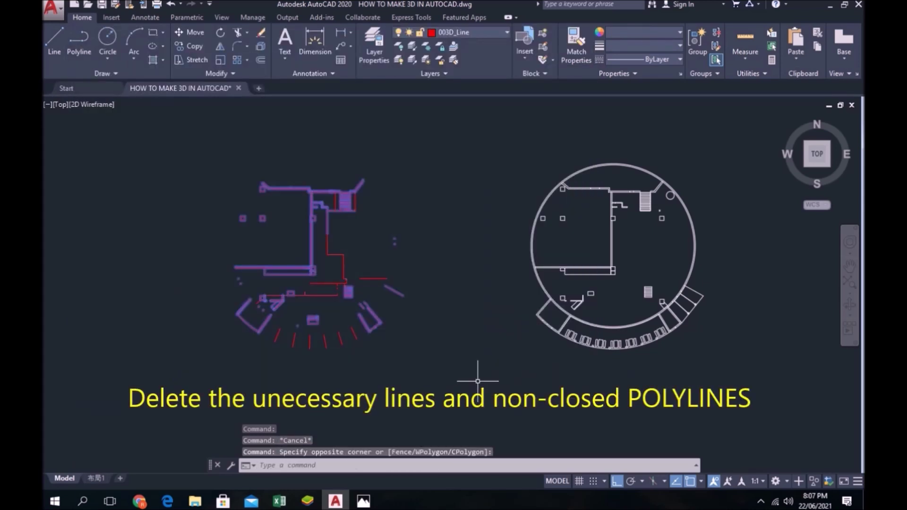
- Erase the old red linework and move the polyline plan back to the left
{"action": "left_click", "coordinate": [257, 33]}
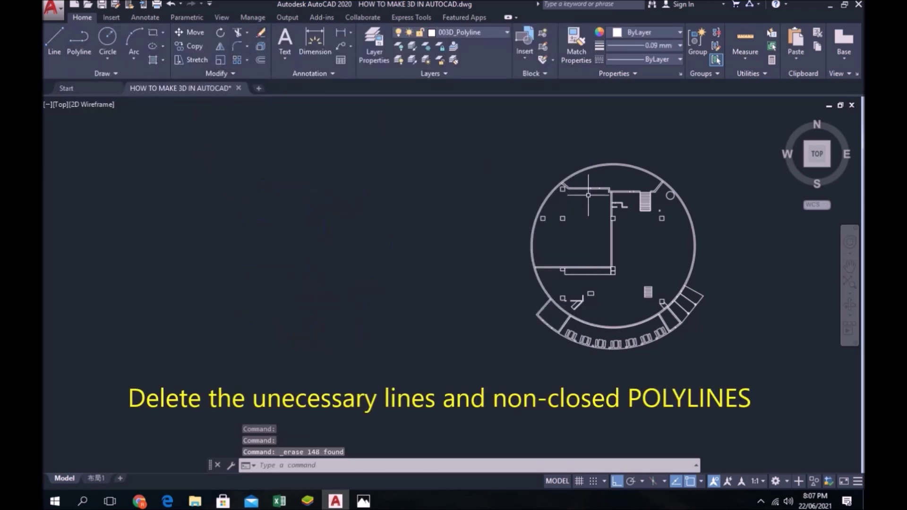
{"action": "left_click", "coordinate": [749, 391]}
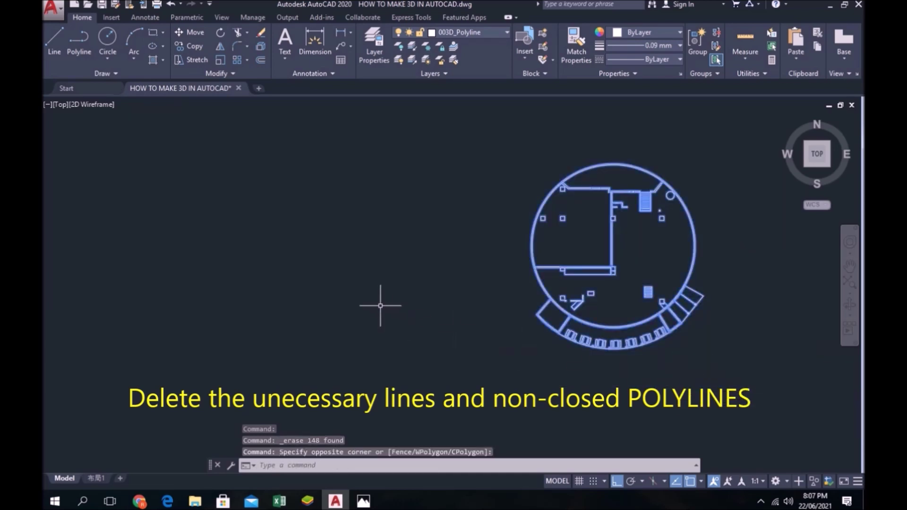
{"action": "type", "text": "m"}
{"action": "key", "text": "Return"}
{"action": "left_click", "coordinate": [458, 291]}
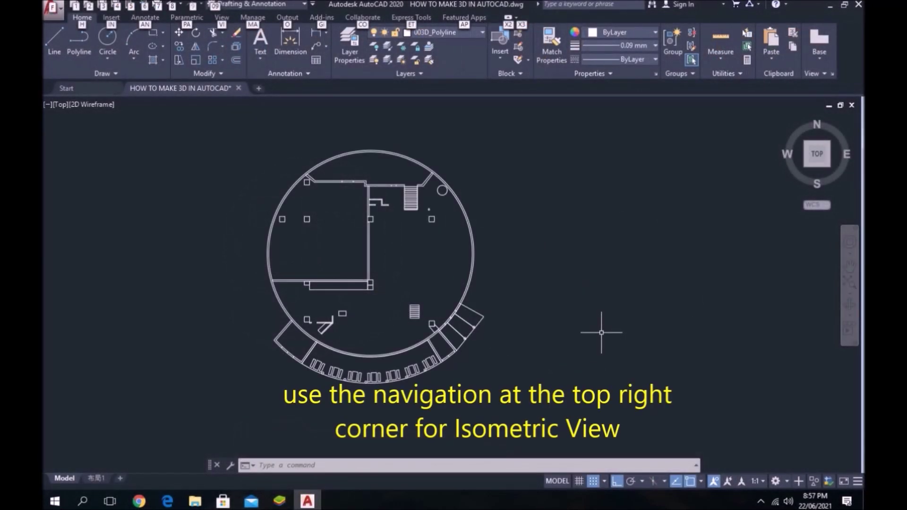
- Extrude the outer circle into a solid 6000 units high
{"action": "key", "text": "Escape"}
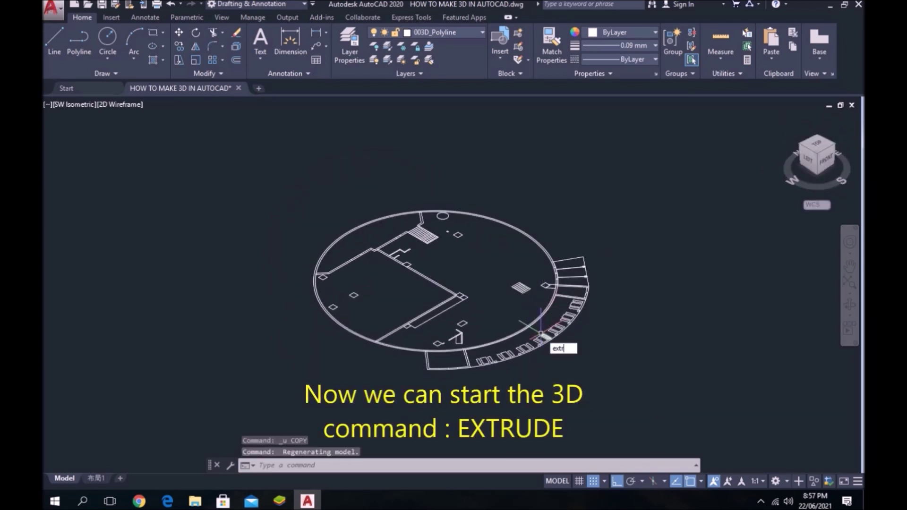
{"action": "key", "text": "Return"}
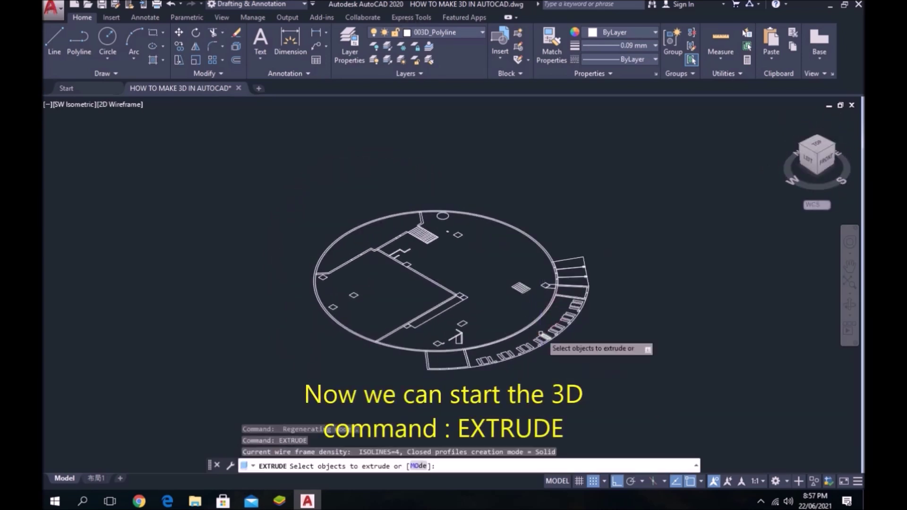
{"action": "scroll", "coordinate": [558, 312], "scroll_direction": "up", "scroll_amount": 2}
{"action": "left_click", "coordinate": [555, 315]}
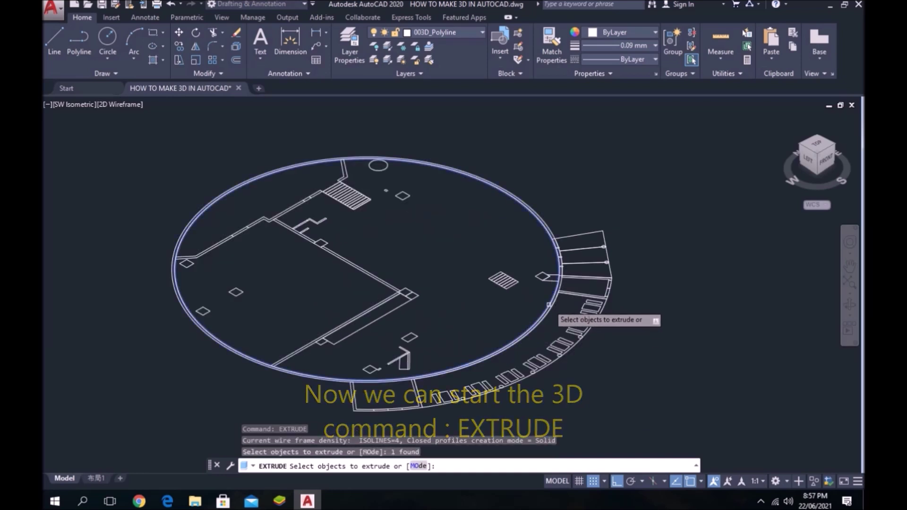
{"action": "key", "text": "Return"}
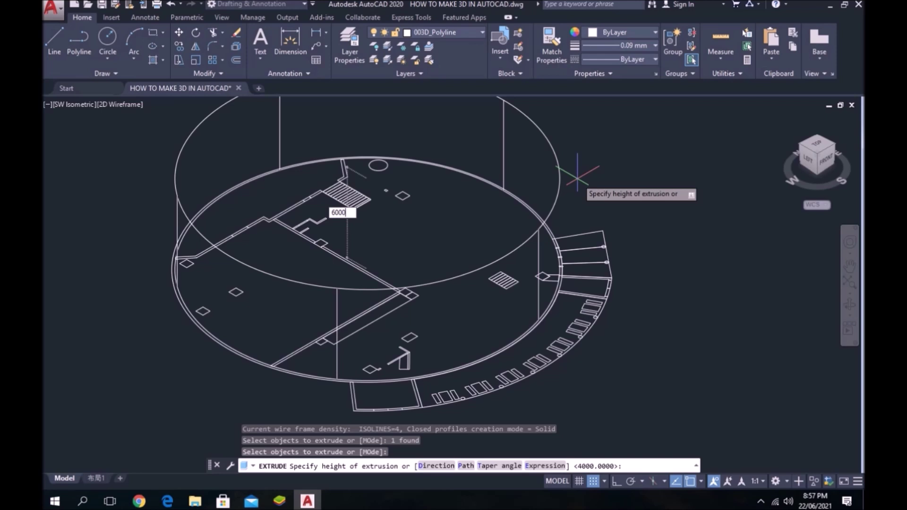
{"action": "key", "text": "Return"}
- Extrude a second outer-circle profile to a height of 4000
{"action": "key", "text": "Return"}
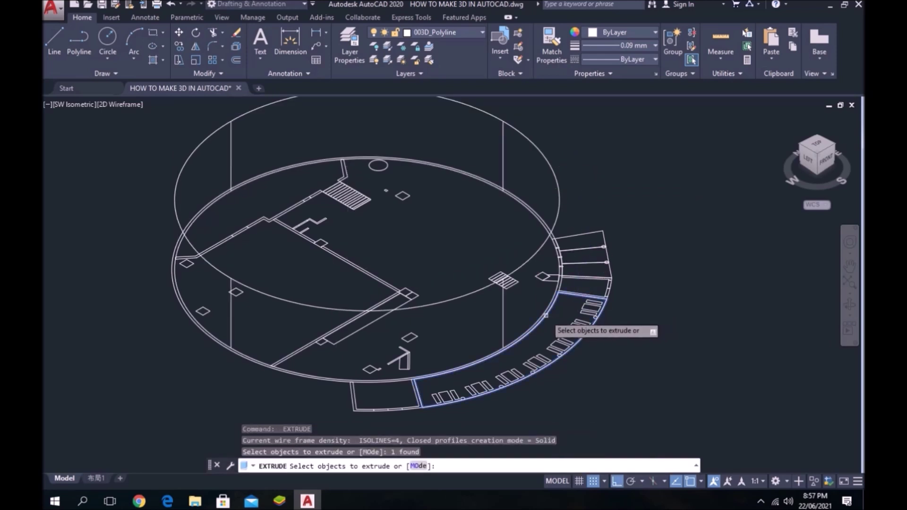
{"action": "key", "text": "Escape"}
{"action": "key", "text": "Return"}
{"action": "left_click", "coordinate": [294, 373]}
{"action": "key", "text": "Return"}
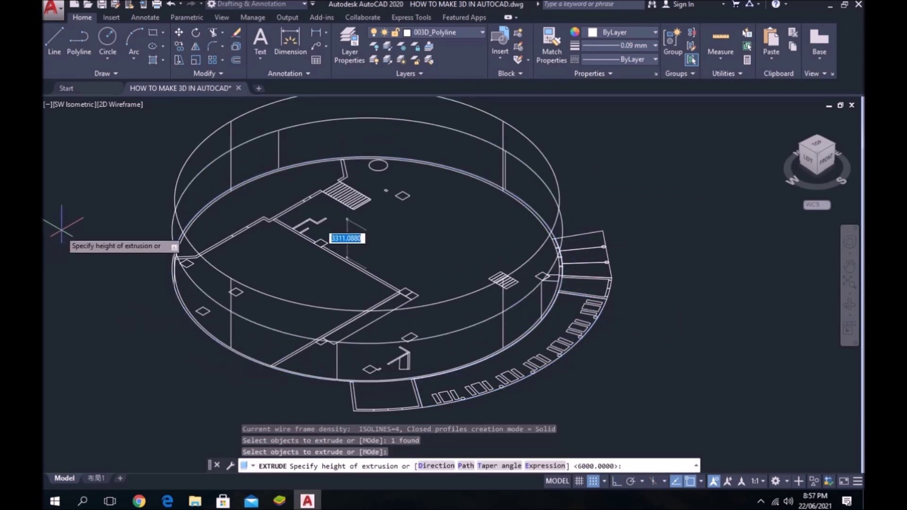
{"action": "type", "text": "4000"}
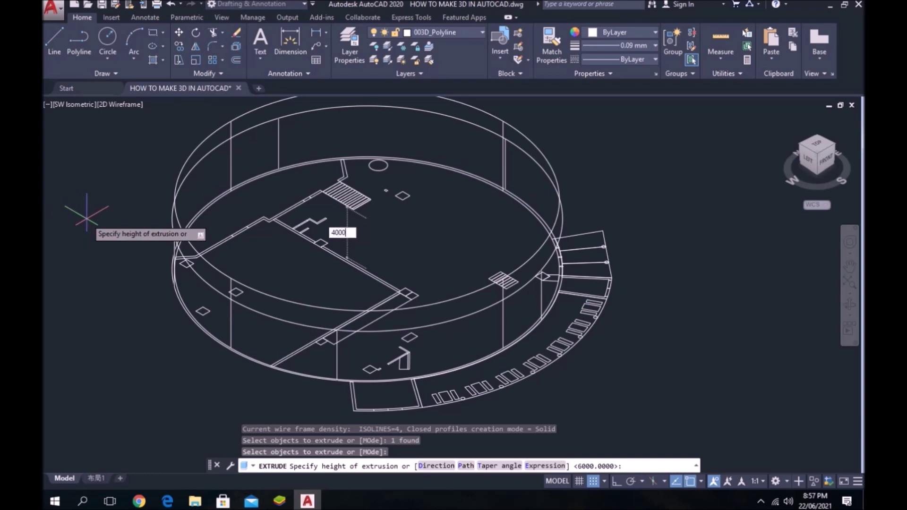
{"action": "key", "text": "Return"}
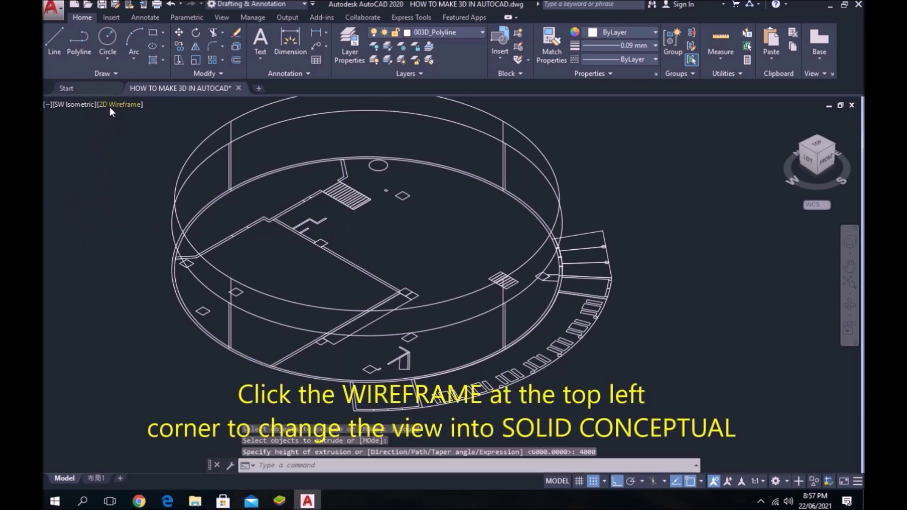
{"action": "left_click", "coordinate": [109, 106]}
- Shade the view in Conceptual style and switch to the 3D Modeling workspace
{"action": "left_click", "coordinate": [143, 142]}
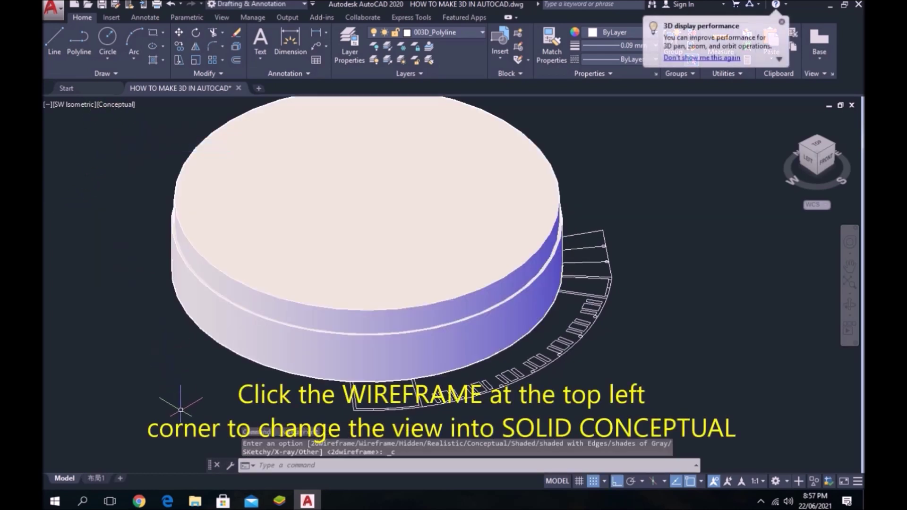
{"action": "left_click", "coordinate": [305, 5]}
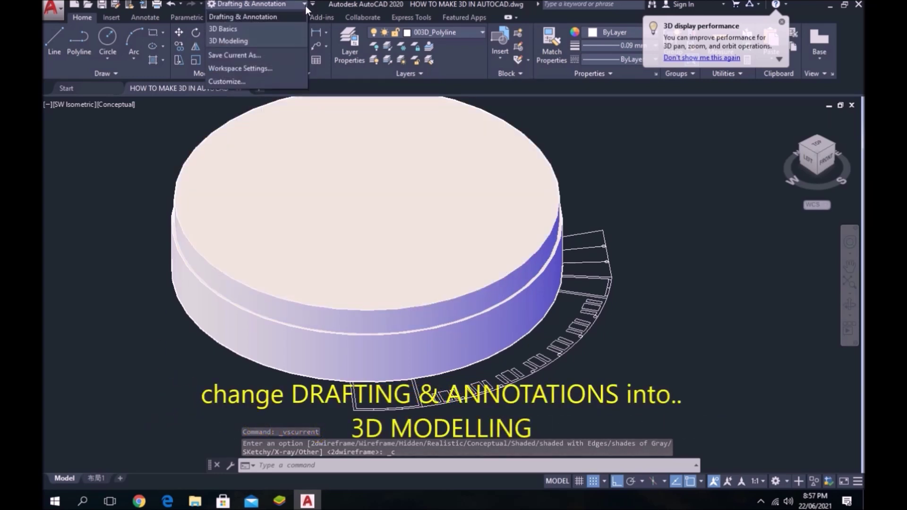
{"action": "left_click", "coordinate": [260, 41]}
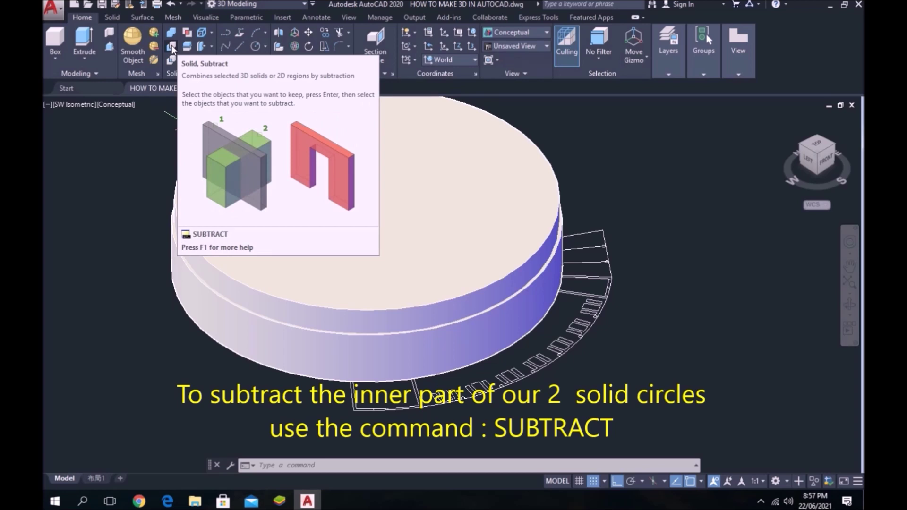
- Subtract the inner cylinder from the outer cylinder, leaving a hollow ring wall
{"action": "left_click", "coordinate": [172, 49]}
{"action": "left_click", "coordinate": [447, 345]}
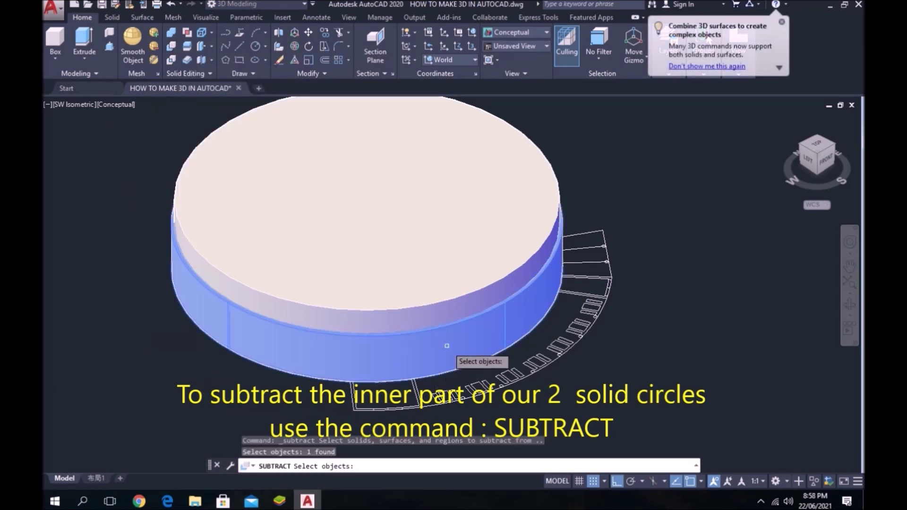
{"action": "key", "text": "Return"}
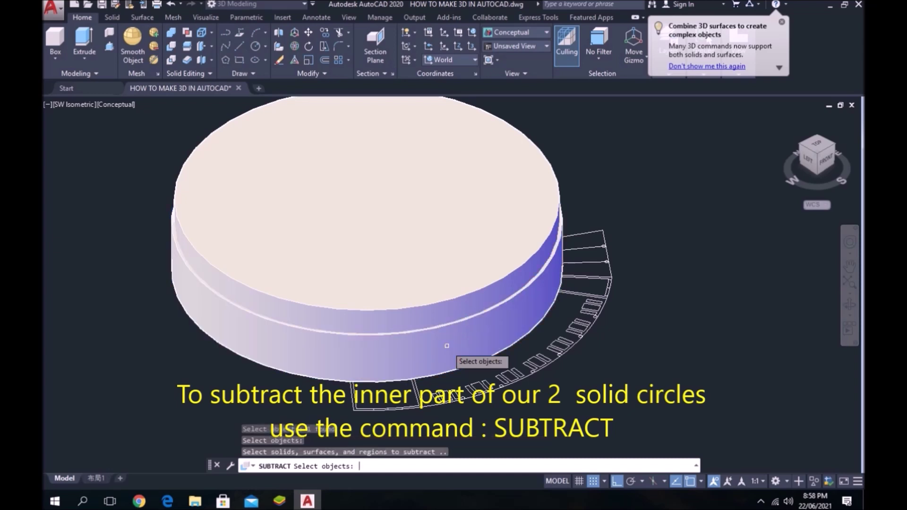
{"action": "left_click", "coordinate": [449, 292]}
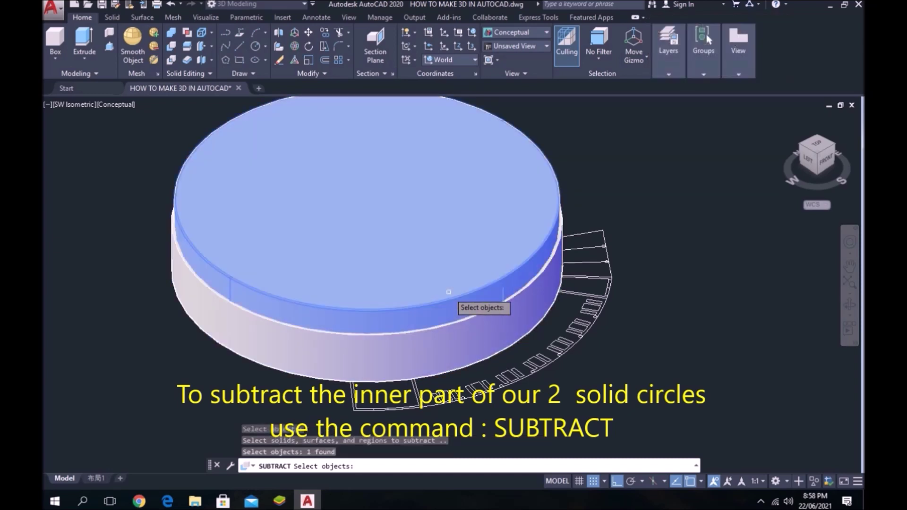
{"action": "type", "text": "\\"}
{"action": "key", "text": "Return"}
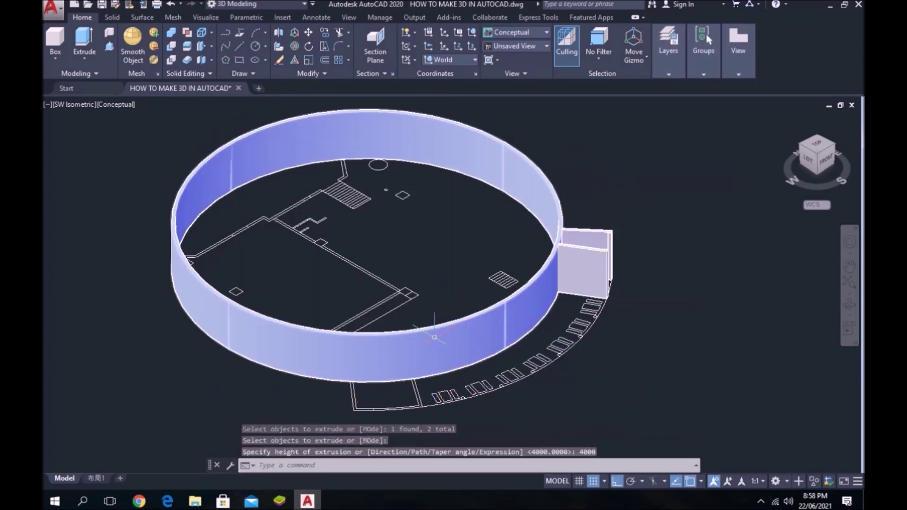
- Extrude the stair treads and small plan shapes, trying heights of 40 and 400
{"action": "type", "text": "40"}
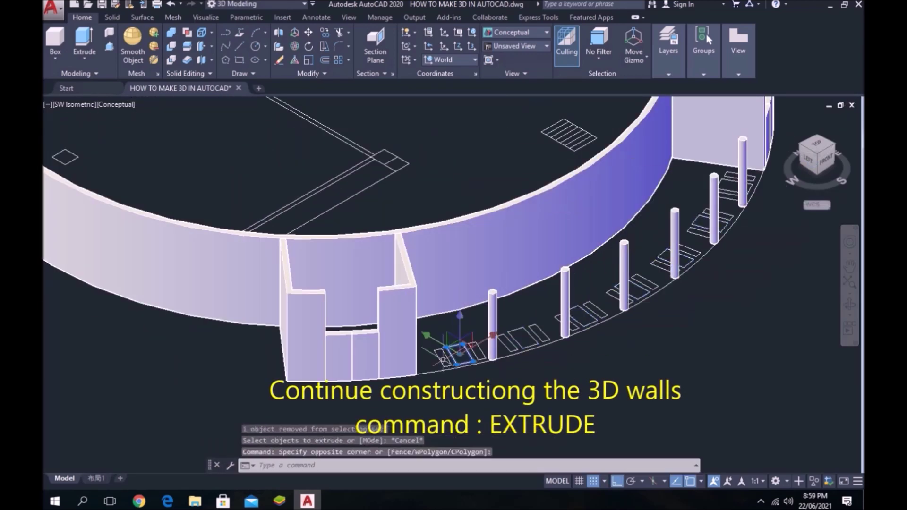
{"action": "scroll", "coordinate": [442, 359], "scroll_direction": "up", "scroll_amount": 2}
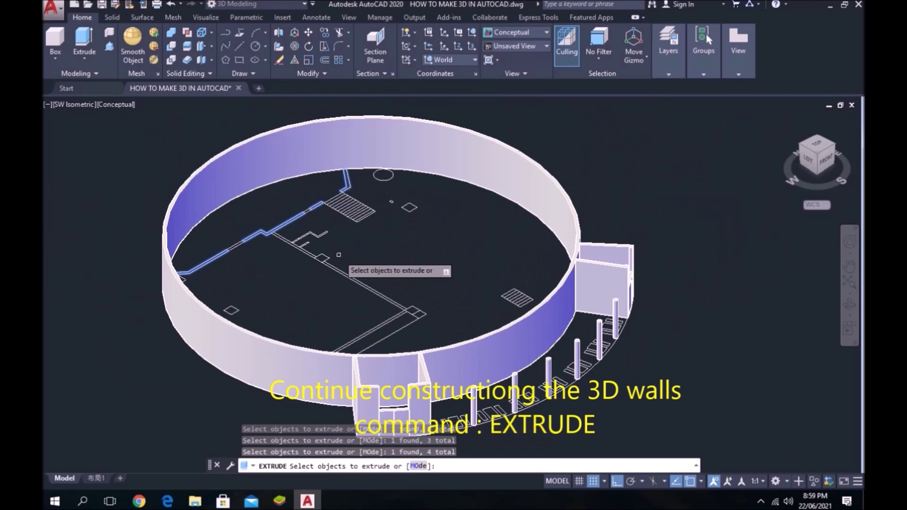
{"action": "type", "text": "400"}
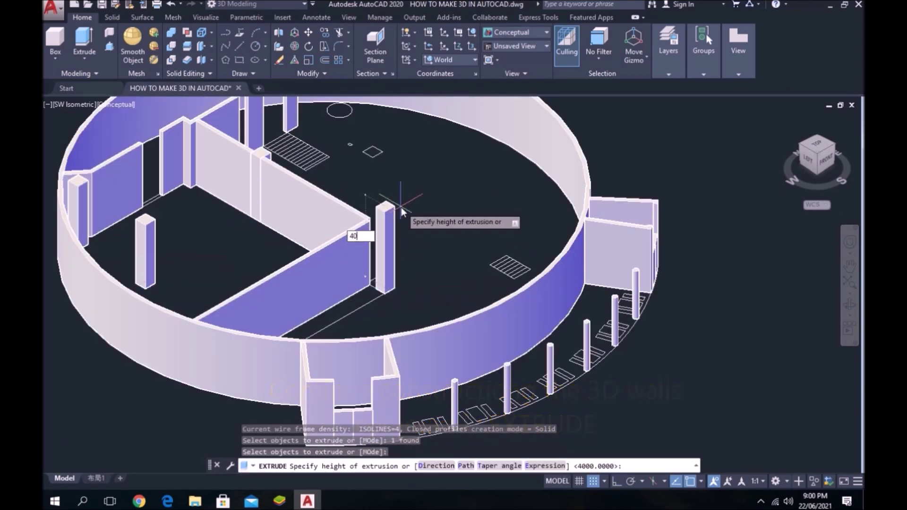
{"action": "key", "text": "Escape"}
{"action": "scroll", "coordinate": [415, 203], "scroll_direction": "up", "scroll_amount": 4}
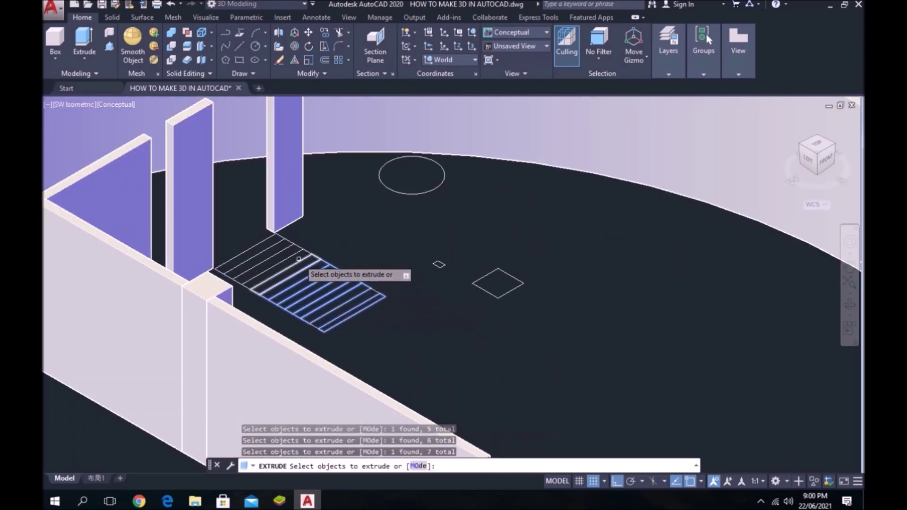
{"action": "key", "text": "Return"}
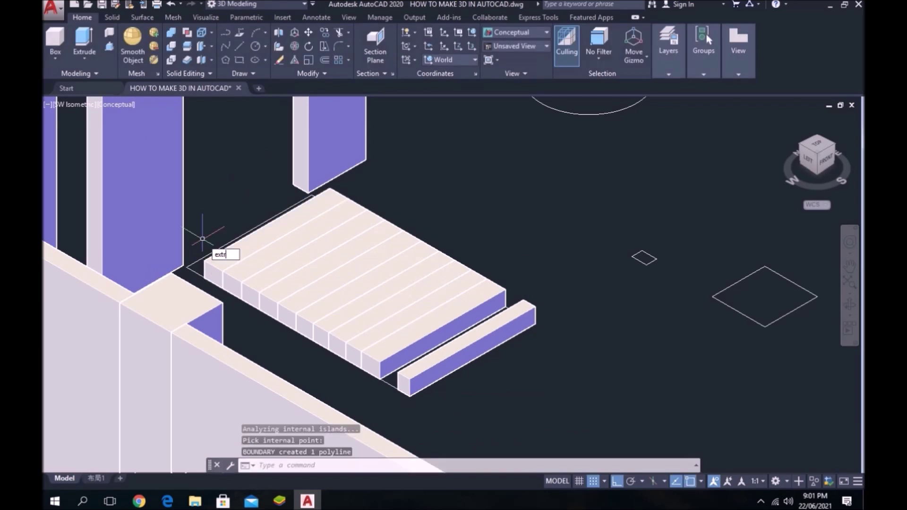
{"action": "key", "text": "Return"}
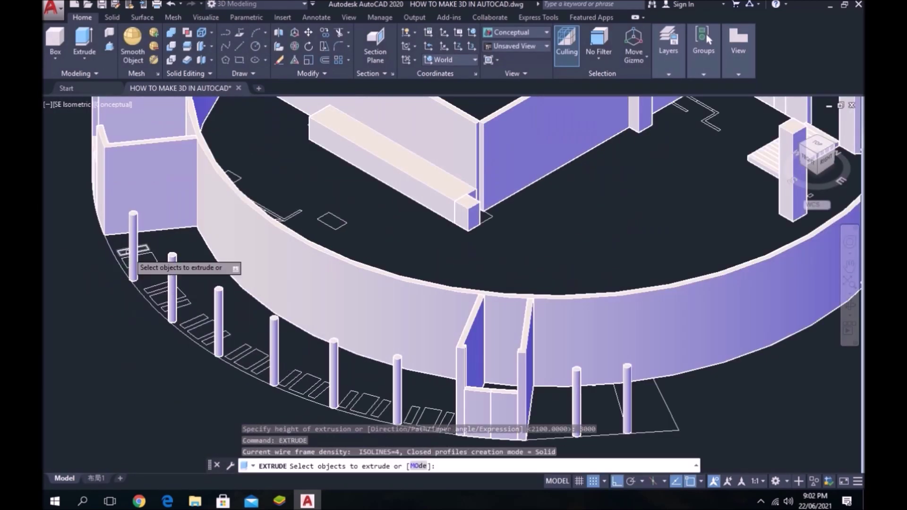
{"action": "key", "text": "Escape"}
{"action": "type", "text": "c"}
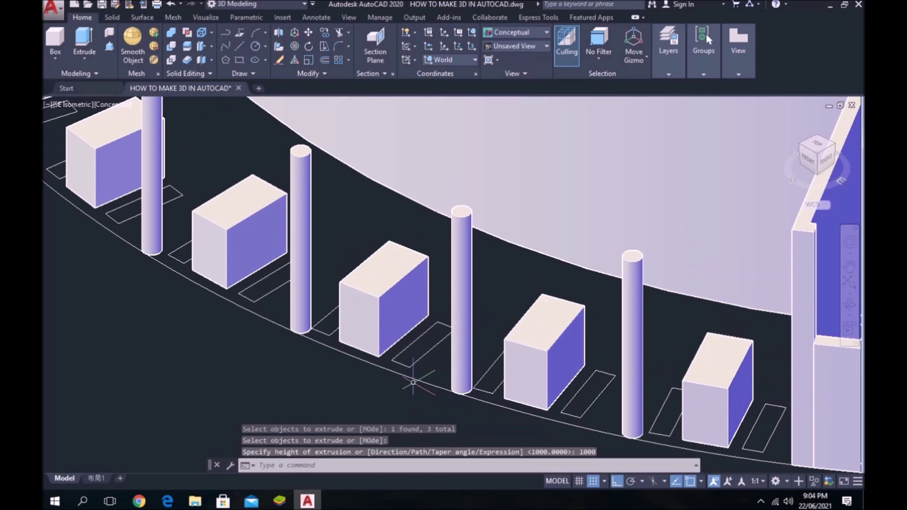
- Retry extruding an open outline, then build a closed boundary from it with BOUNDARY (bo)
{"action": "scroll", "coordinate": [131, 218], "scroll_direction": "down", "scroll_amount": 3}
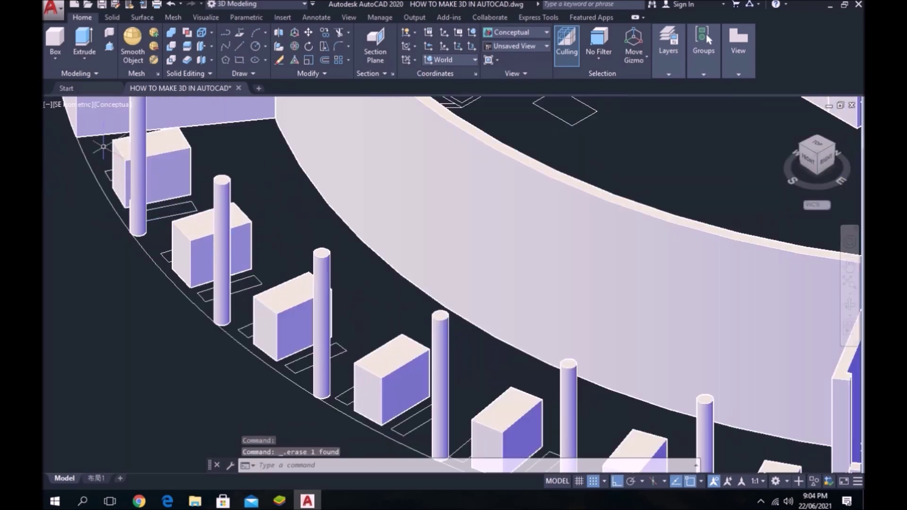
{"action": "right_click", "coordinate": [113, 158]}
{"action": "left_click", "coordinate": [137, 172]}
{"action": "left_click", "coordinate": [162, 217]}
{"action": "key", "text": "Escape"}
{"action": "type", "text": "bo"}
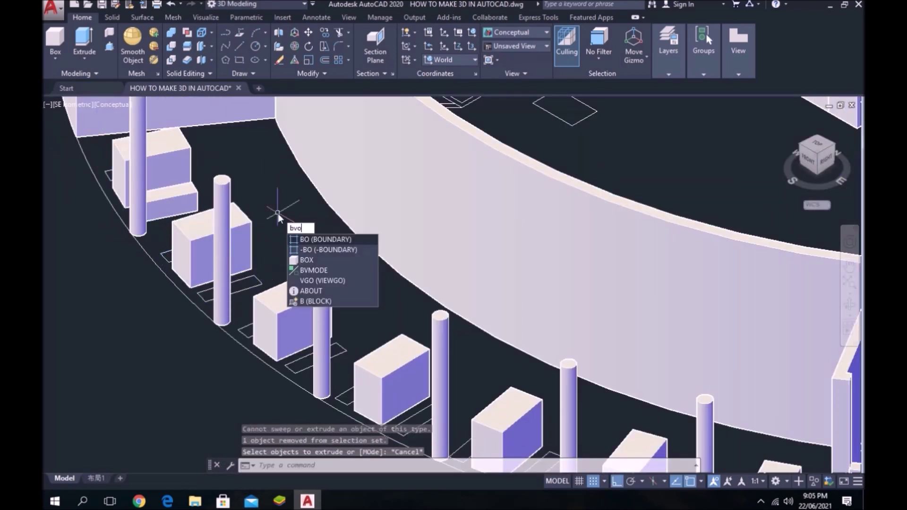
{"action": "key", "text": "Return"}
{"action": "left_click", "coordinate": [165, 255]}
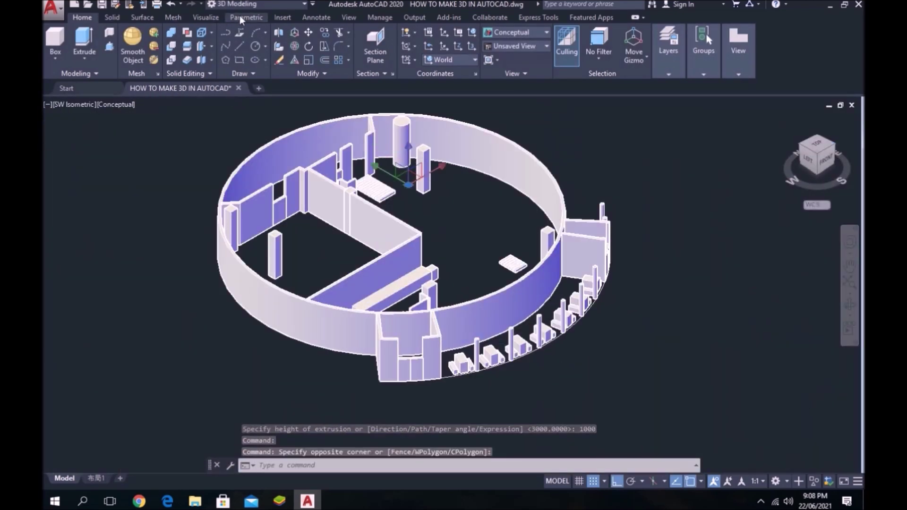
- Switch to the Drafting & Annotation workspace and view the plan from the TOP
{"action": "left_click", "coordinate": [246, 3]}
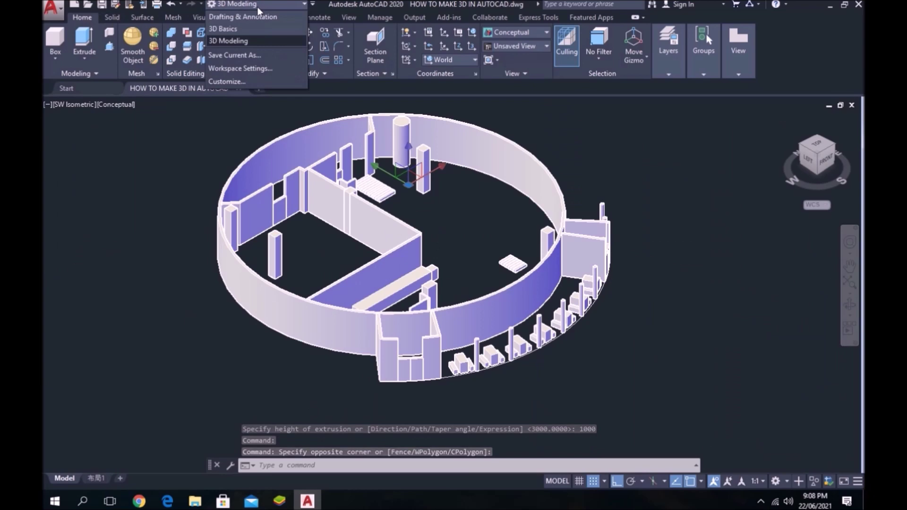
{"action": "left_click", "coordinate": [235, 17]}
{"action": "left_click", "coordinate": [402, 177]}
{"action": "left_click", "coordinate": [248, 138]}
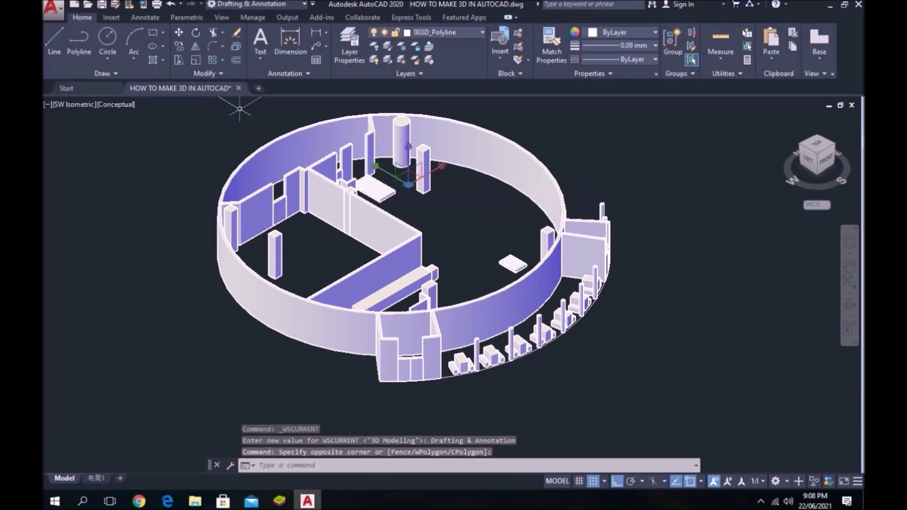
{"action": "left_click", "coordinate": [811, 163]}
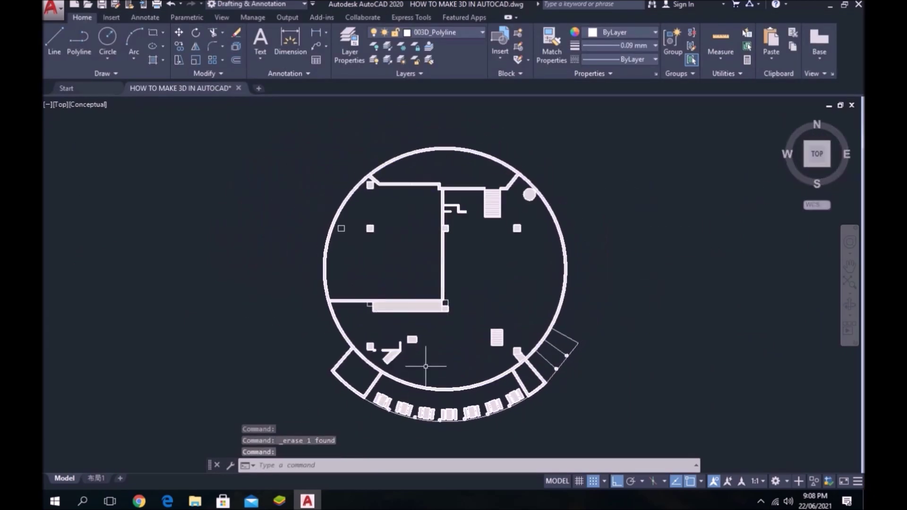
- Save the drawing and display the model in 2D Wireframe visual style
{"action": "key", "text": "ctrl+s"}
{"action": "left_click", "coordinate": [92, 105]}
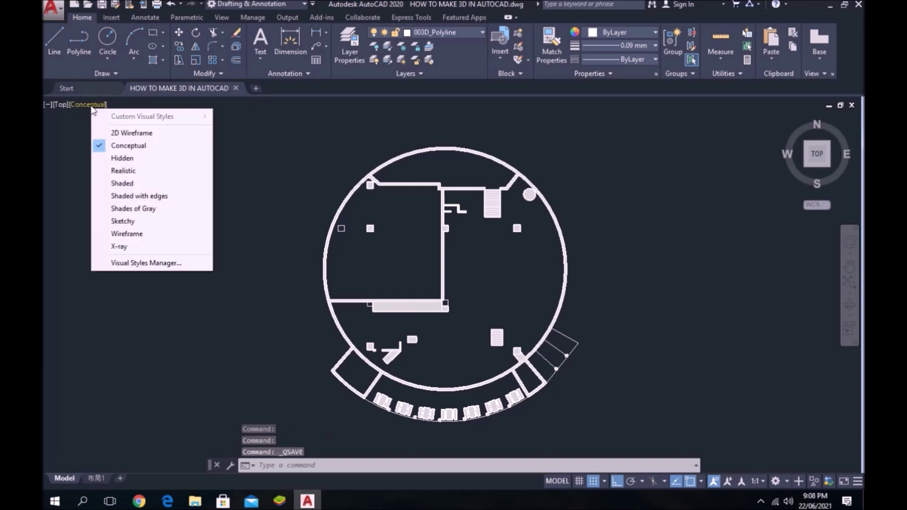
{"action": "left_click", "coordinate": [126, 133]}
{"action": "scroll", "coordinate": [477, 316], "scroll_direction": "up", "scroll_amount": 2}
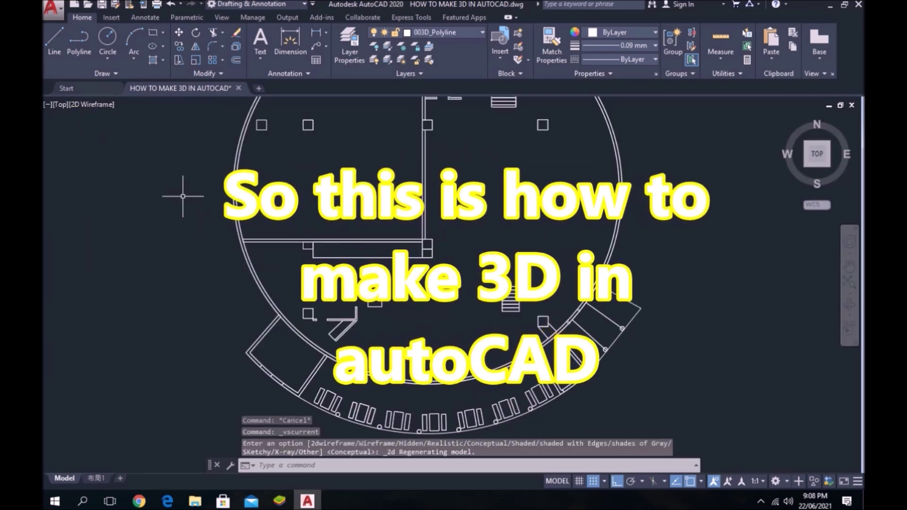